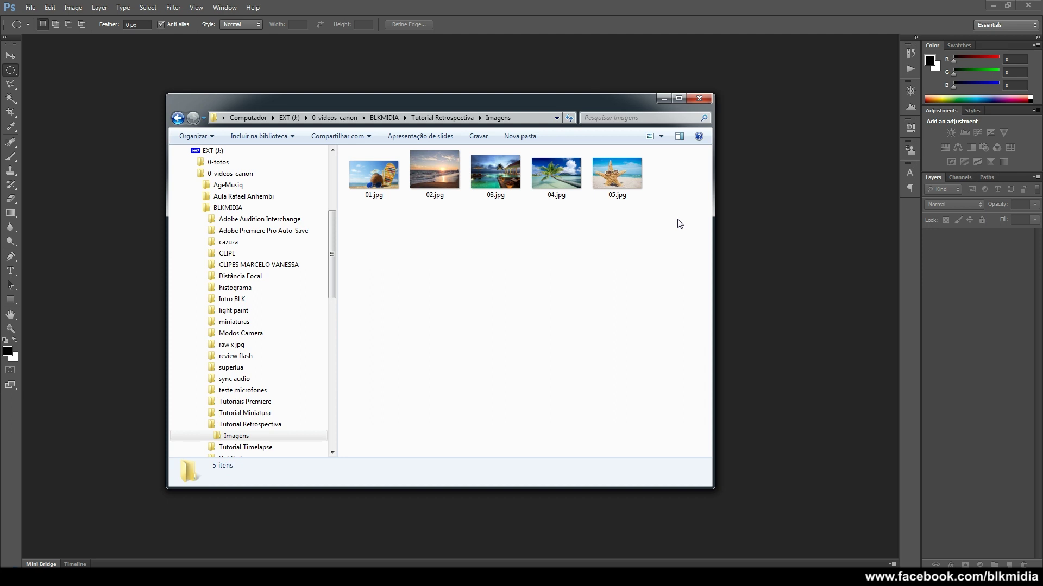
Inspect photos 05.jpg and 04.jpg, then open the beach photos in Photoshop
{"action": "left_click", "coordinate": [625, 179]}
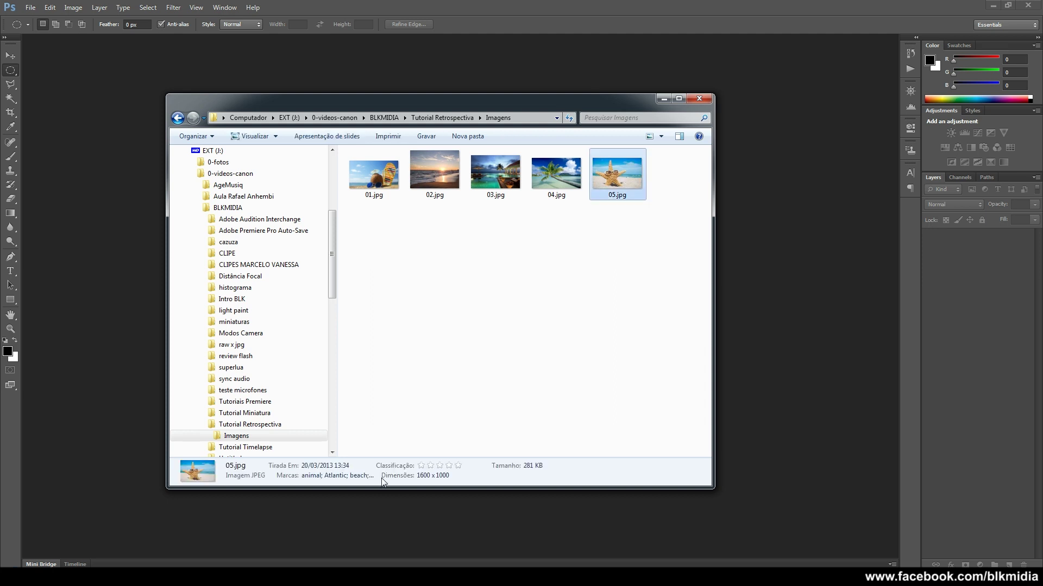
{"action": "left_click", "coordinate": [568, 186]}
{"action": "left_click", "coordinate": [547, 217]}
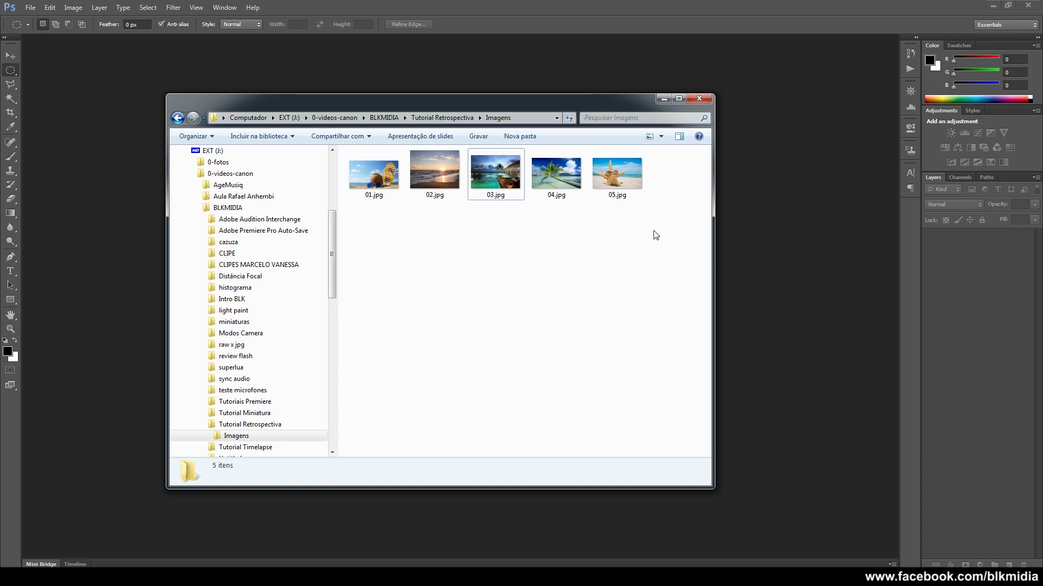
{"action": "left_click_drag", "start_coordinate": [374, 174], "coordinate": [86, 106]}
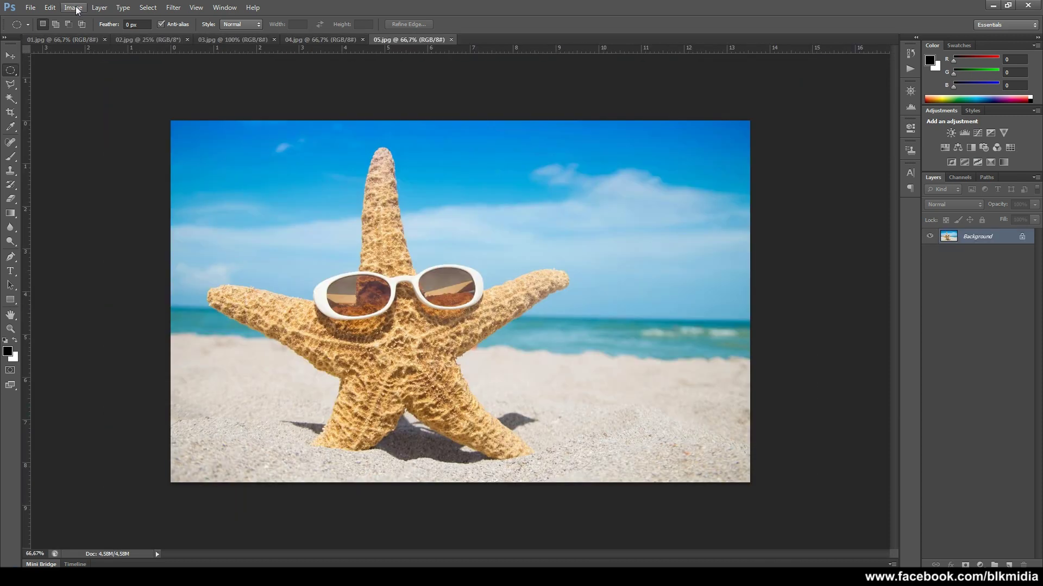
Resize 05.jpg to 1280 pixels wide and close it
{"action": "left_click", "coordinate": [73, 7]}
{"action": "left_click", "coordinate": [118, 85]}
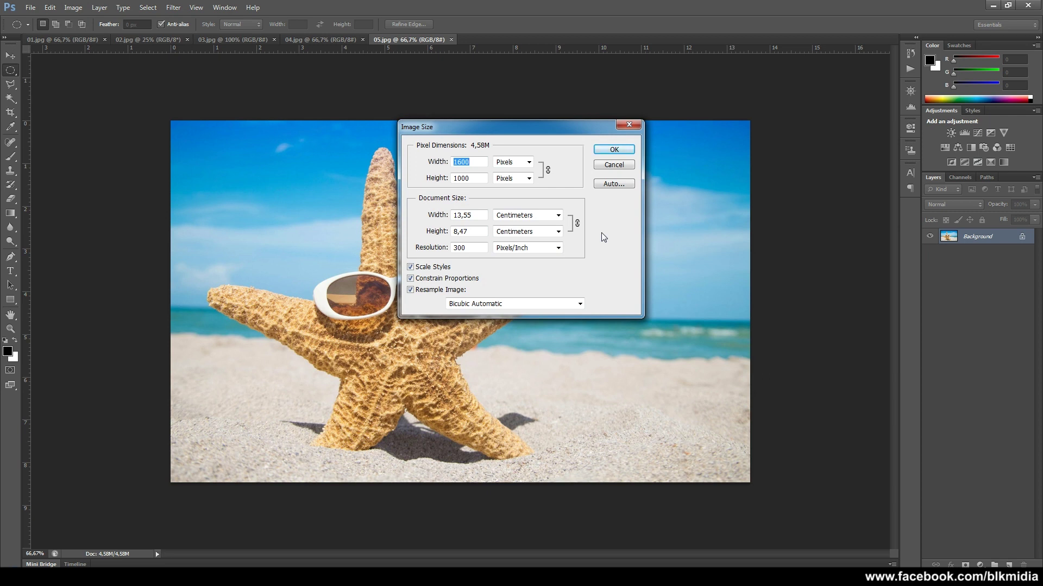
{"action": "type", "text": "1280"}
{"action": "left_click", "coordinate": [610, 150]}
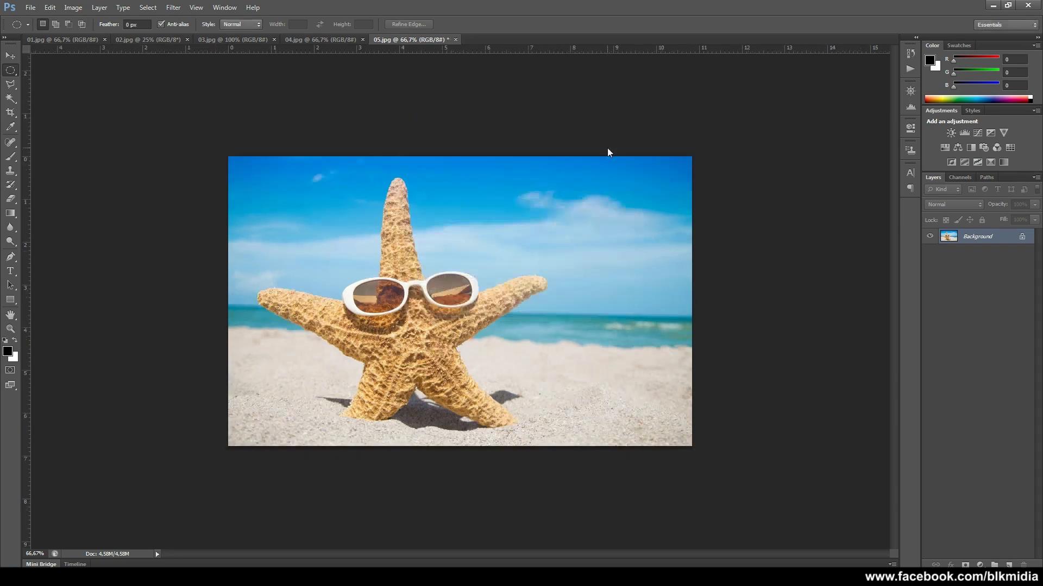
{"action": "left_click", "coordinate": [455, 40]}
Resize 04.jpg to 1280 pixels wide and save it as JPEG
{"action": "left_click", "coordinate": [76, 8]}
{"action": "left_click", "coordinate": [89, 85]}
{"action": "type", "text": "1280"}
{"action": "left_click", "coordinate": [611, 150]}
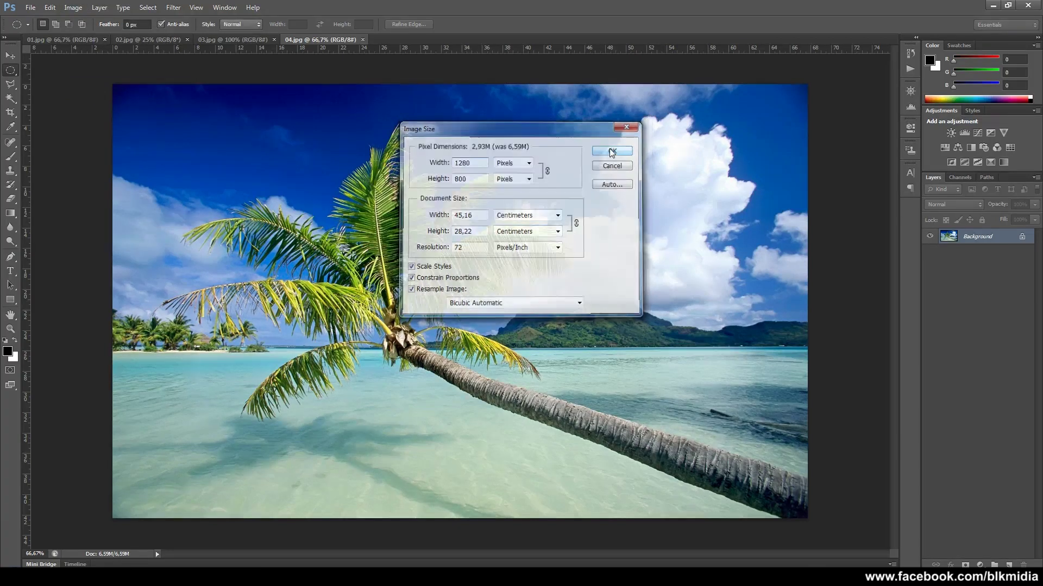
{"action": "key", "text": "ctrl+s"}
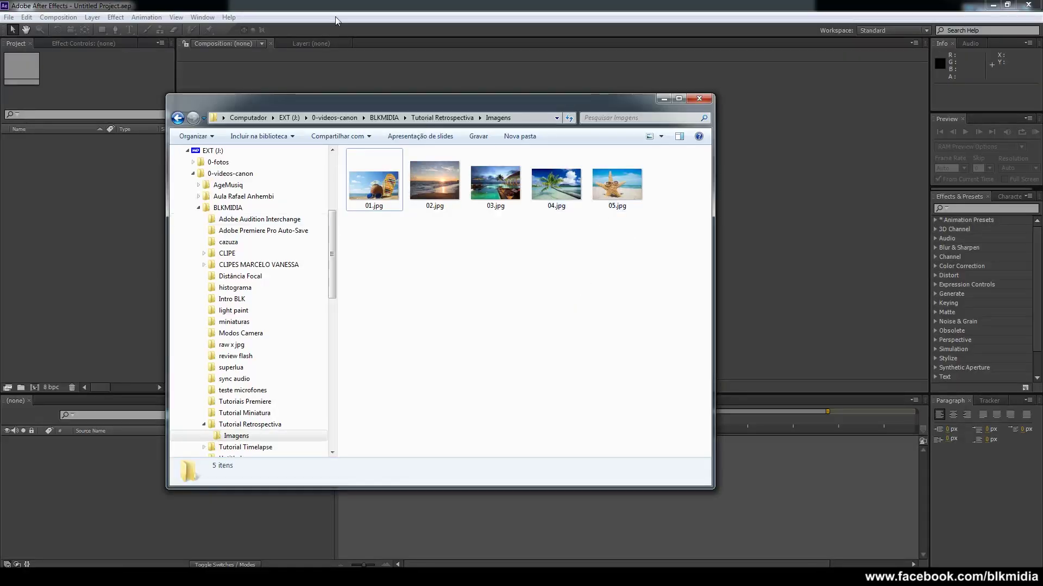
Drag 01.jpg through 05.jpg from Explorer into the After Effects Project panel
{"action": "left_click", "coordinate": [87, 244]}
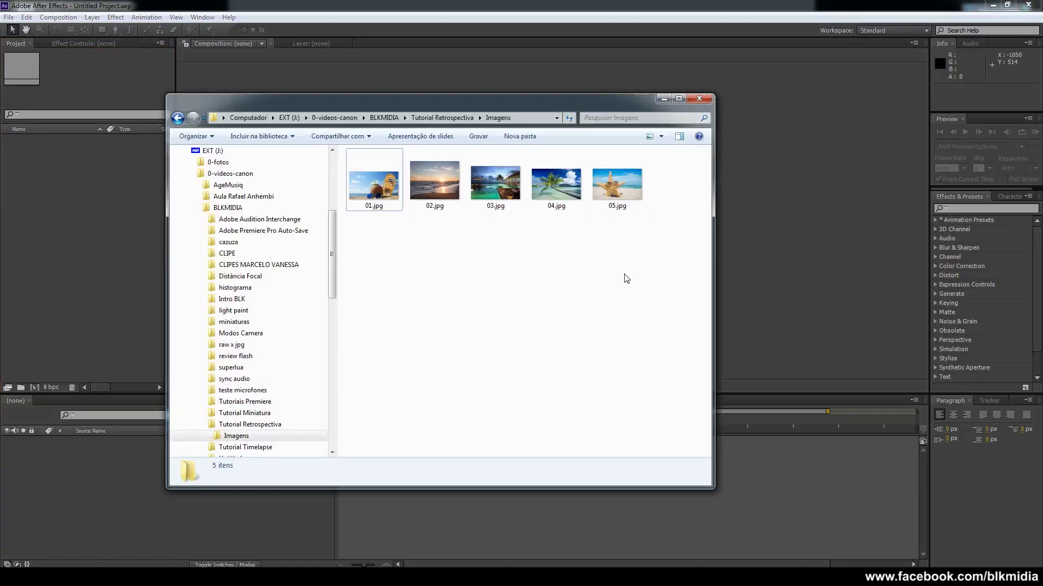
{"action": "mouse_move", "coordinate": [645, 274]}
{"action": "left_mouse_down"}
{"action": "mouse_move", "coordinate": [377, 145]}
{"action": "mouse_move", "coordinate": [87, 208]}
{"action": "left_mouse_up"}
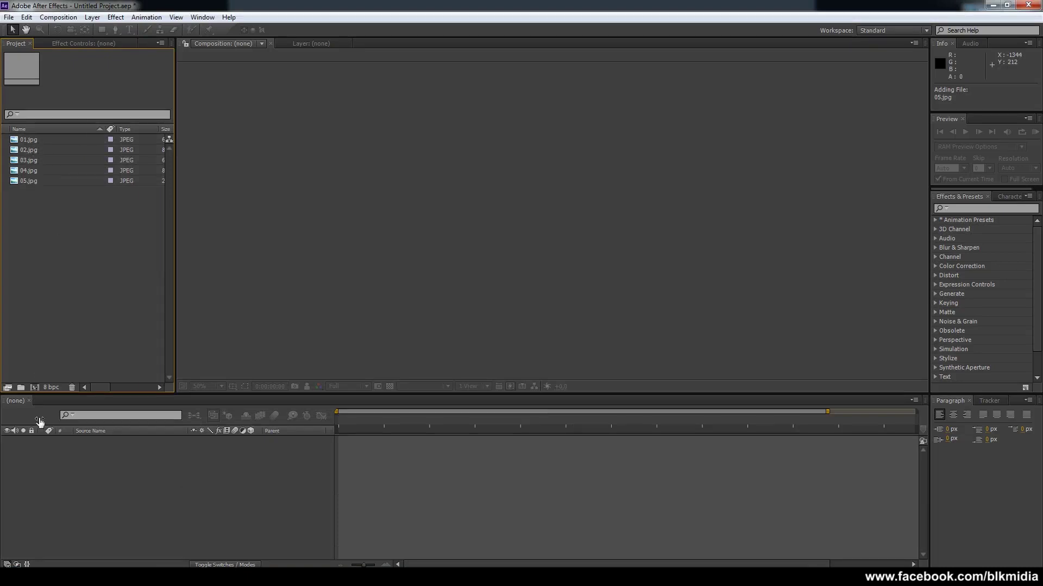
Create composition 'retrospectiva' at 1280×720, 30 fps, with 0:00:20:00 duration
{"action": "left_click", "coordinate": [35, 387]}
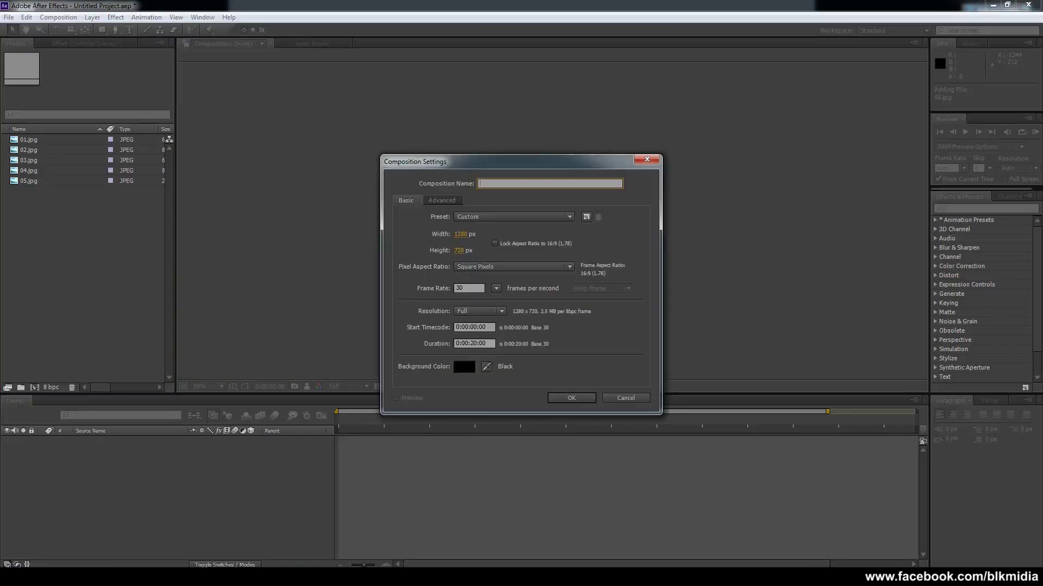
{"action": "type", "text": "retrospect"}
{"action": "type", "text": "iva"}
{"action": "left_click", "coordinate": [447, 273]}
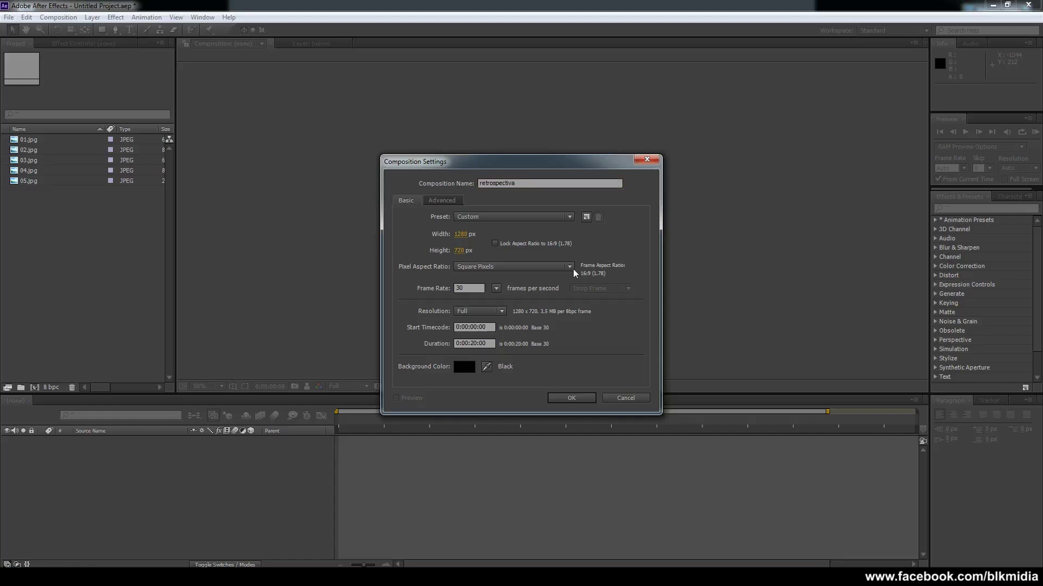
{"action": "left_click", "coordinate": [457, 292]}
{"action": "left_click", "coordinate": [472, 344]}
{"action": "left_click", "coordinate": [571, 398]}
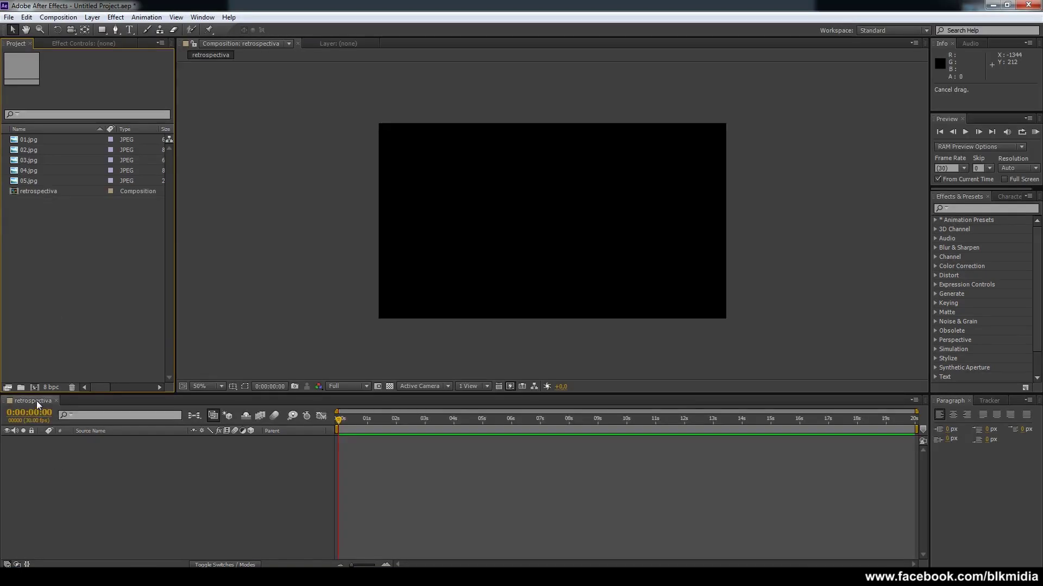
Add 01.jpg–05.jpg as timeline layers and trim each to end at 4 seconds
{"action": "left_click", "coordinate": [29, 139]}
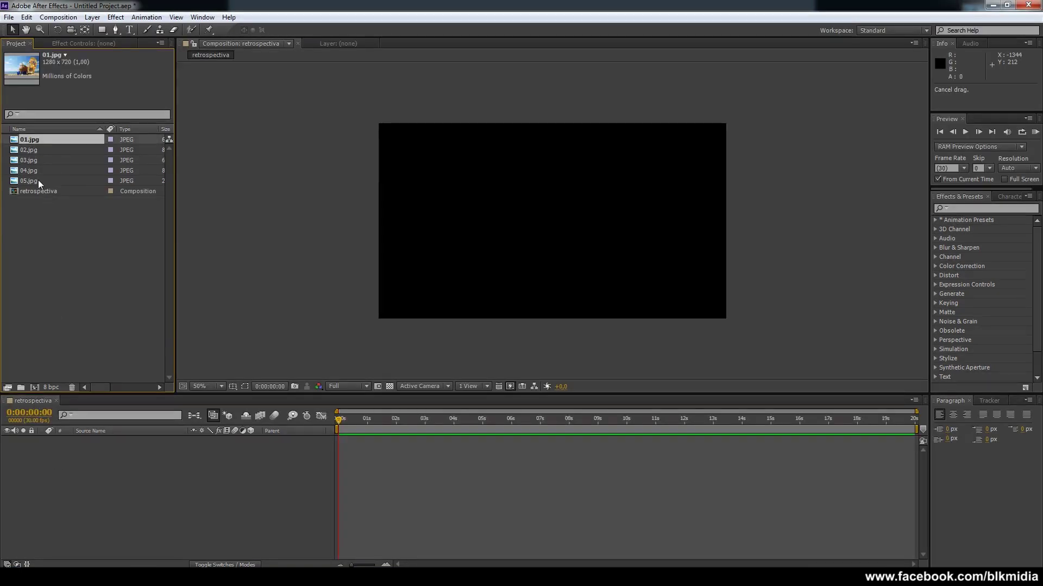
{"action": "left_click", "coordinate": [35, 181], "text": "shift"}
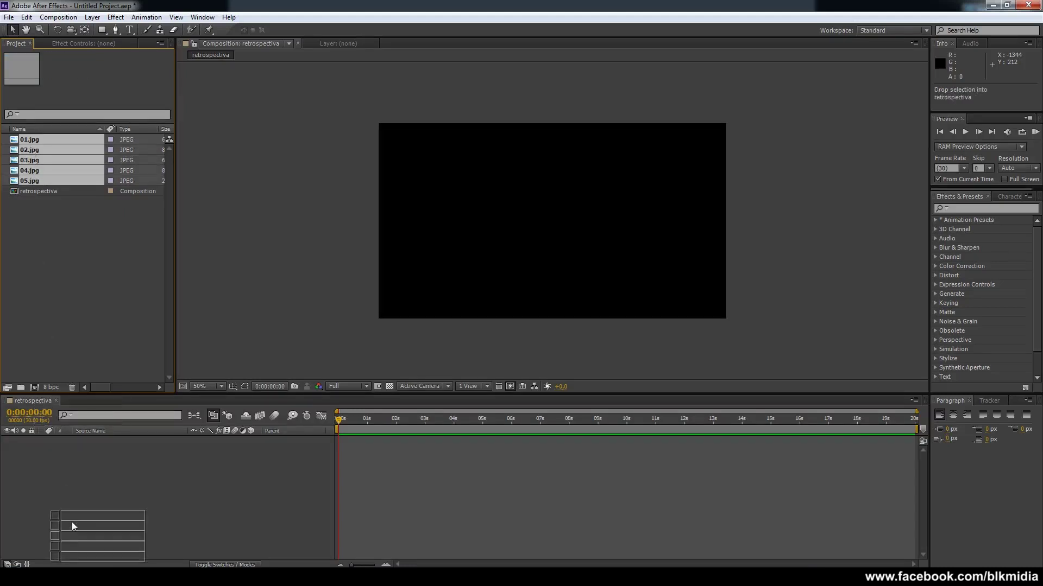
{"action": "left_click_drag", "start_coordinate": [30, 146], "coordinate": [82, 497]}
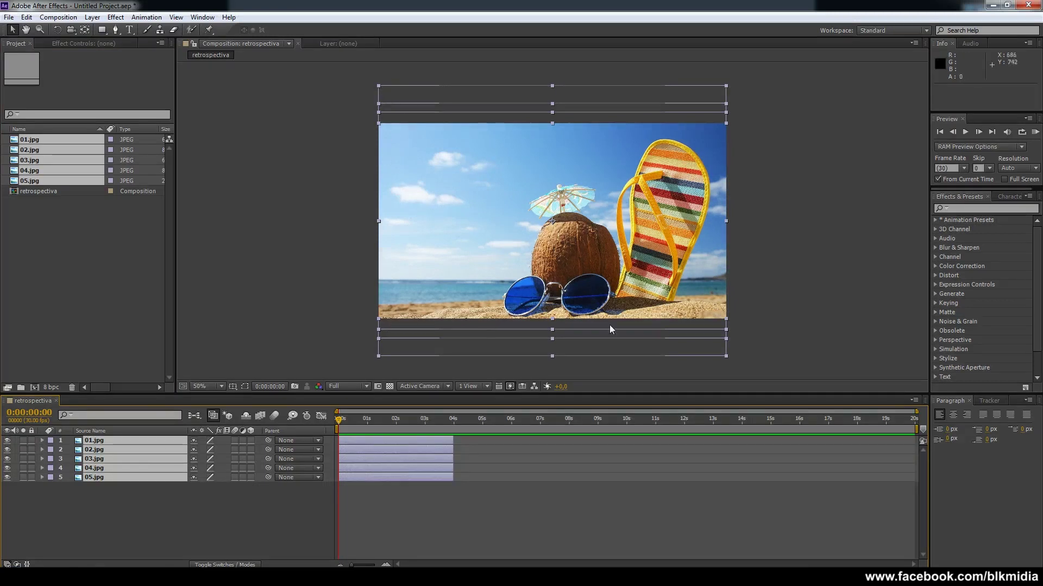
{"action": "left_click_drag", "start_coordinate": [338, 420], "coordinate": [454, 423]}
{"action": "left_click_drag", "start_coordinate": [454, 423], "coordinate": [333, 434]}
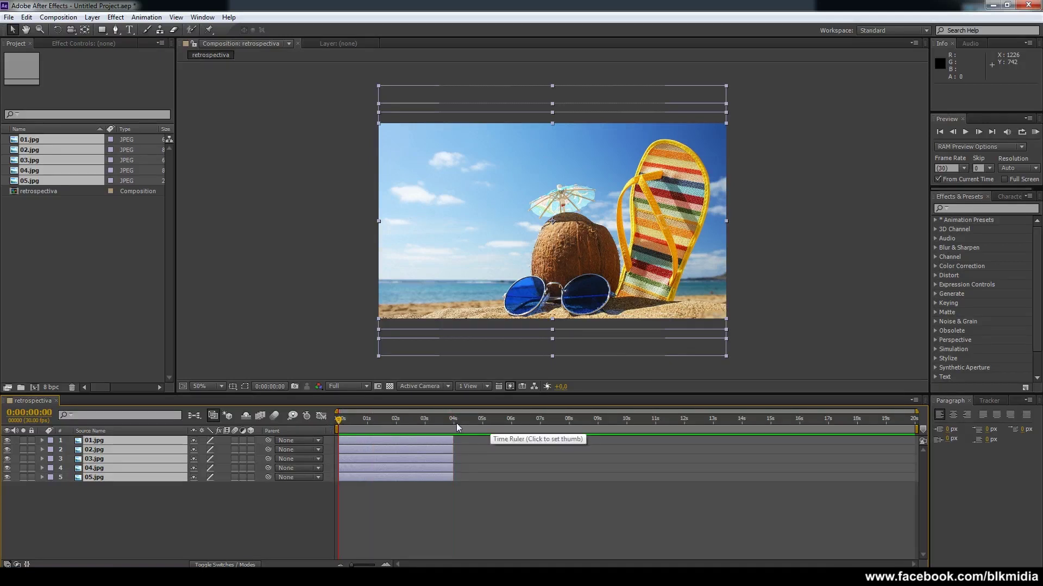
{"action": "key", "text": "ctrl+z"}
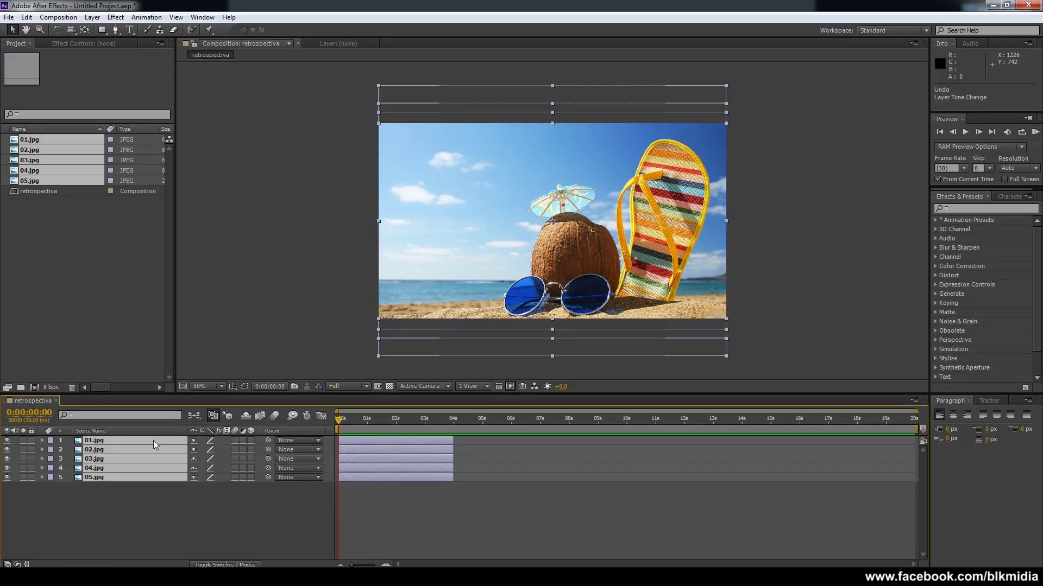
{"action": "left_click_drag", "start_coordinate": [454, 445], "coordinate": [454, 441]}
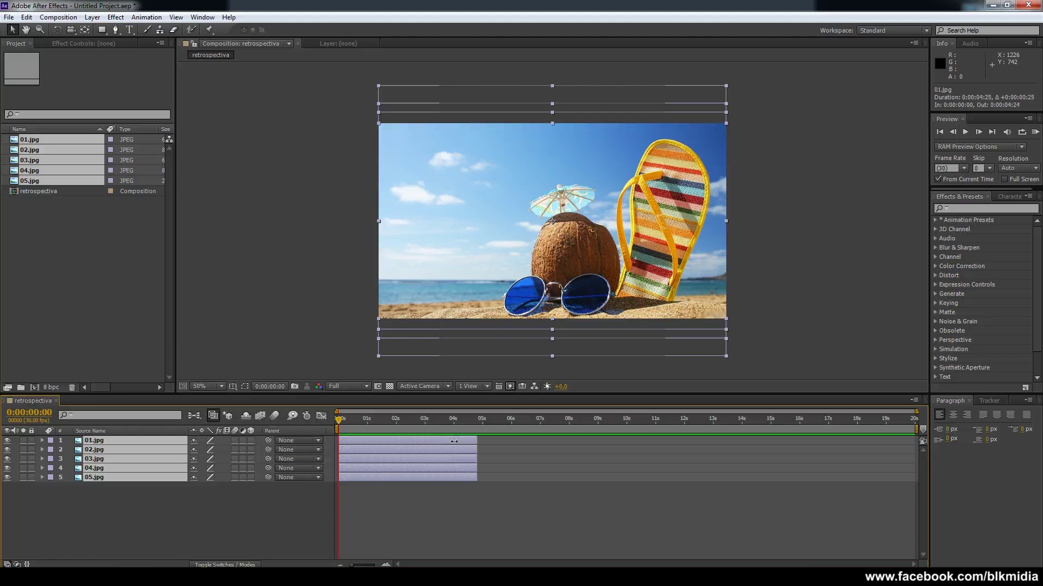
{"action": "left_click", "coordinate": [119, 439]}
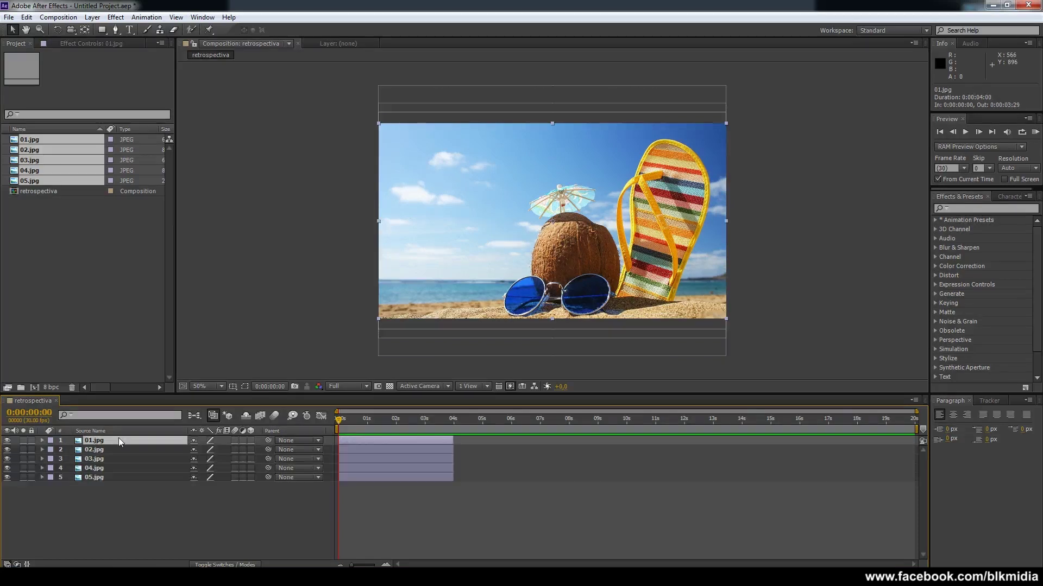
Sequence the five photo layers end to end and scrub through to preview
{"action": "left_click", "coordinate": [119, 478], "text": "shift"}
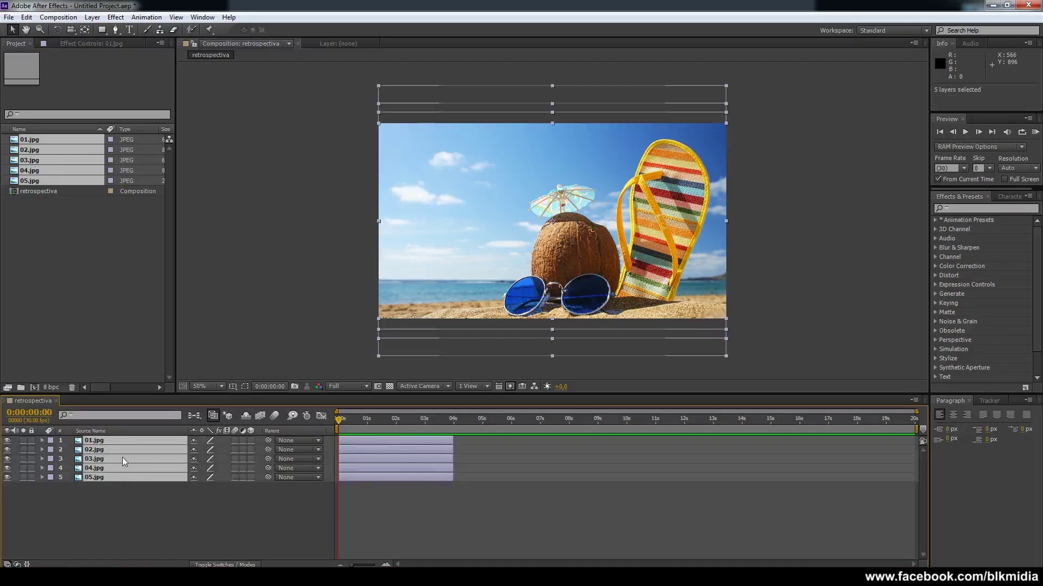
{"action": "right_click", "coordinate": [125, 453]}
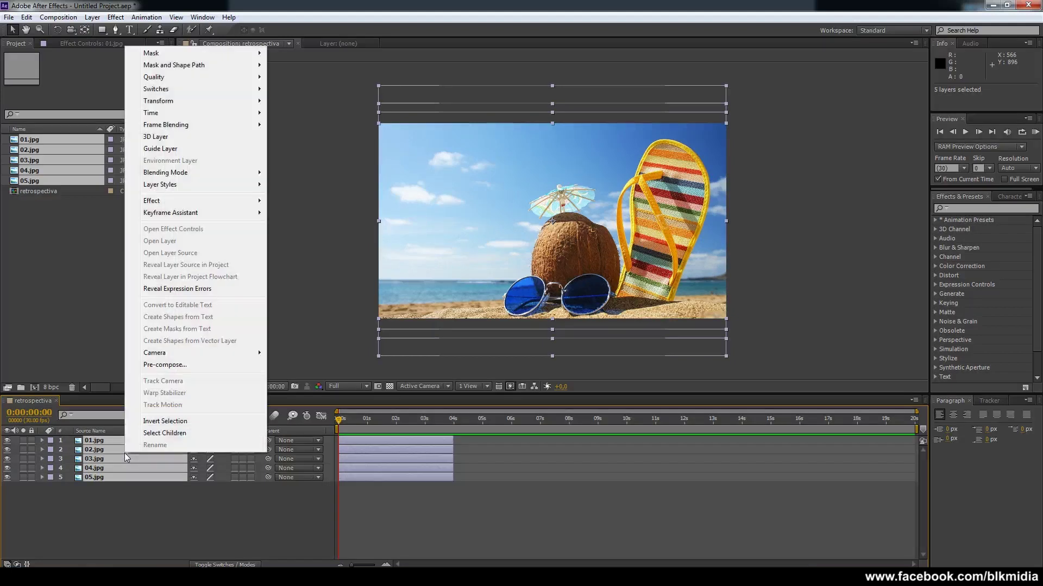
{"action": "mouse_move", "coordinate": [211, 215]}
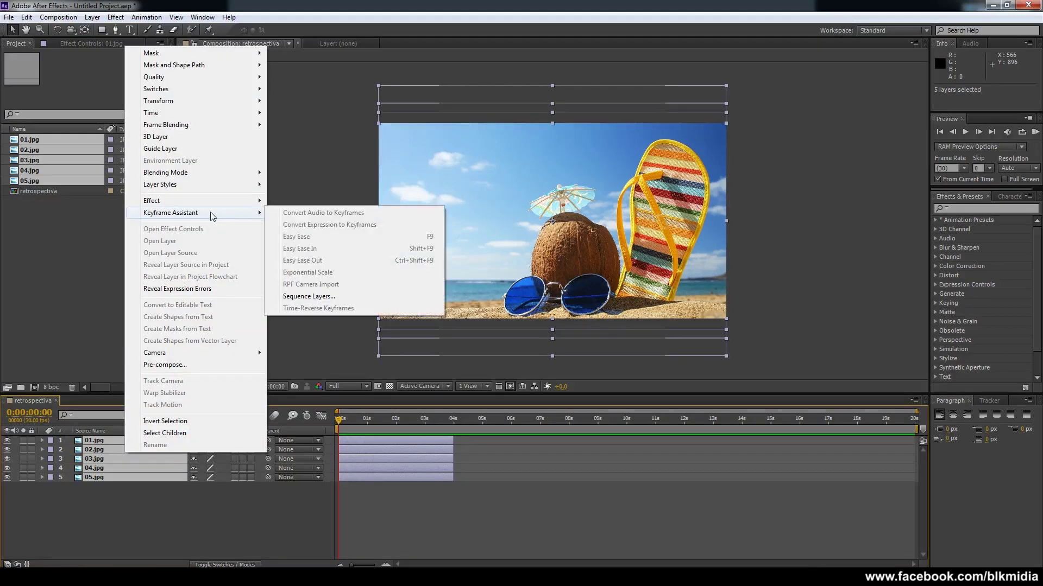
{"action": "left_click", "coordinate": [298, 297]}
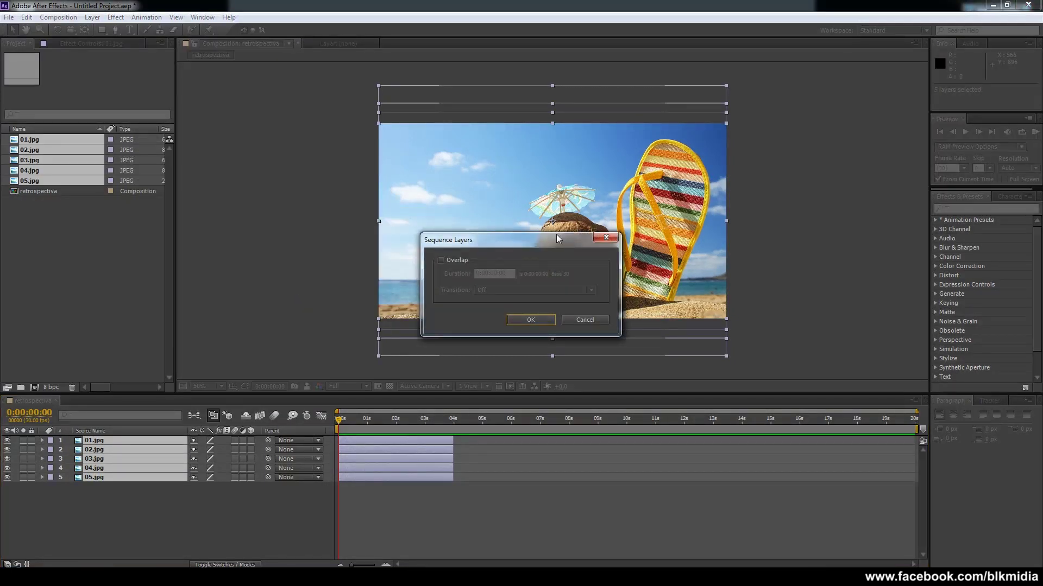
{"action": "left_click", "coordinate": [531, 320]}
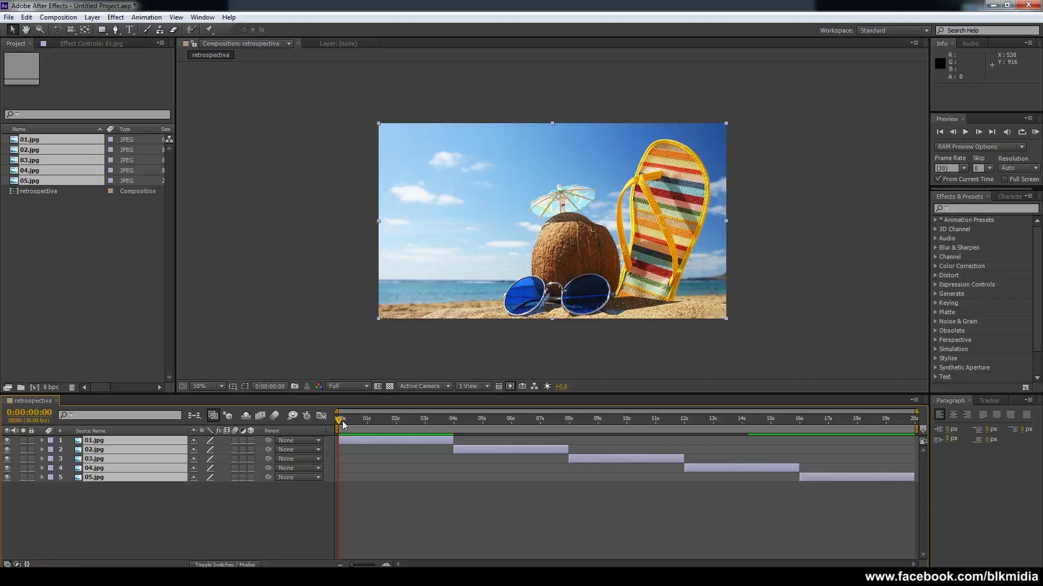
{"action": "left_click_drag", "start_coordinate": [383, 421], "coordinate": [581, 419]}
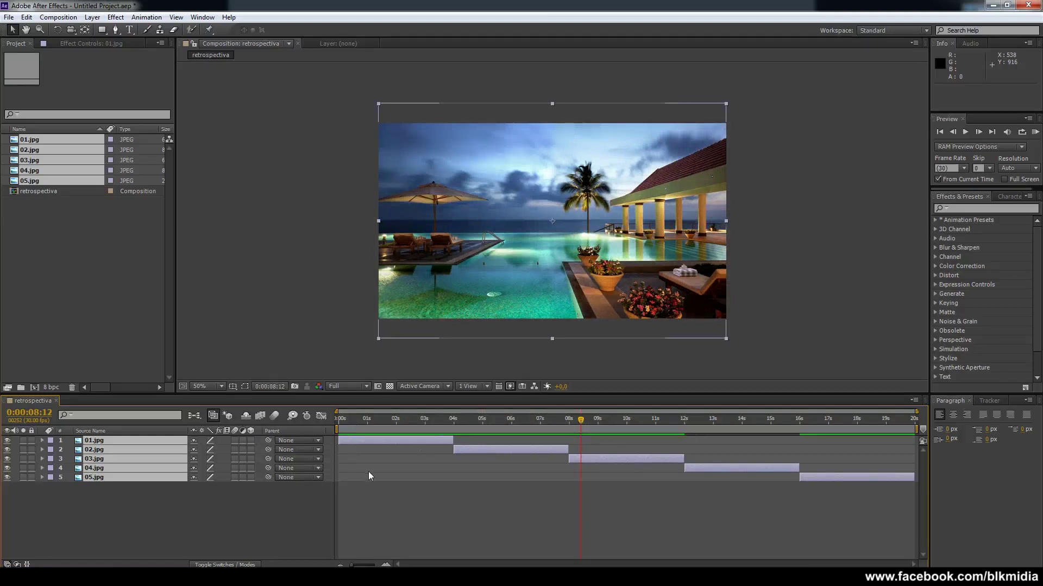
Undo the sequencing and select the 01.jpg layer
{"action": "key", "text": "ctrl+z"}
{"action": "left_click", "coordinate": [247, 519]}
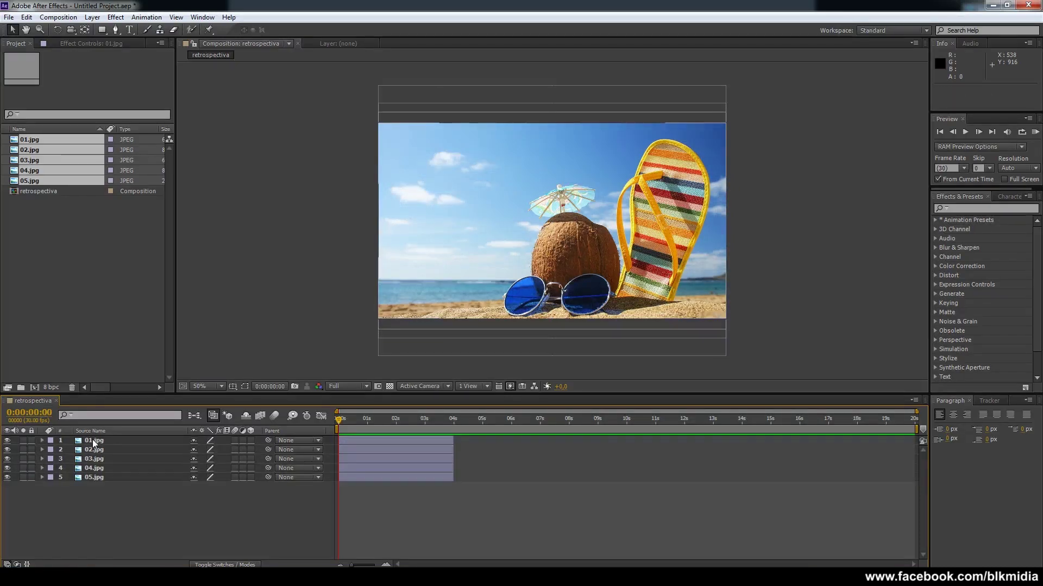
{"action": "left_click", "coordinate": [92, 440]}
Keyframe 01.jpg's Scale from 100% at 0s to 110% at 0:00:03:29
{"action": "left_click", "coordinate": [97, 478], "text": "shift"}
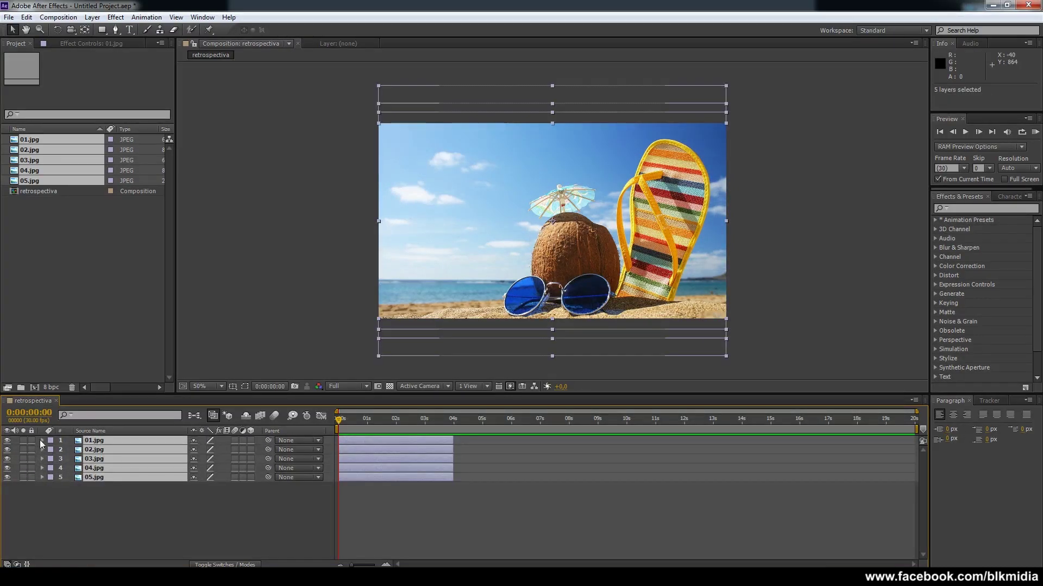
{"action": "left_click", "coordinate": [41, 440]}
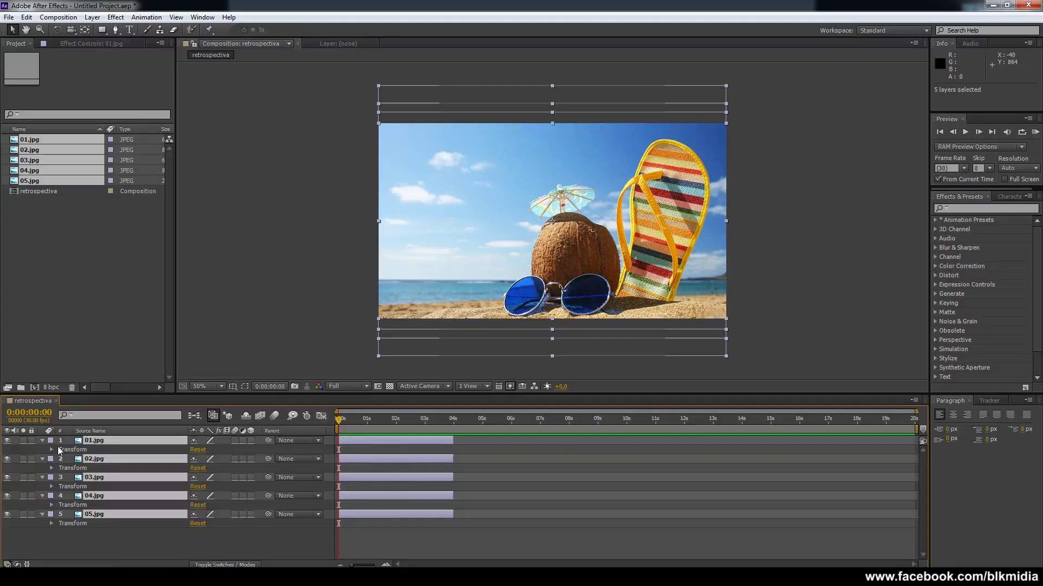
{"action": "left_click", "coordinate": [51, 450]}
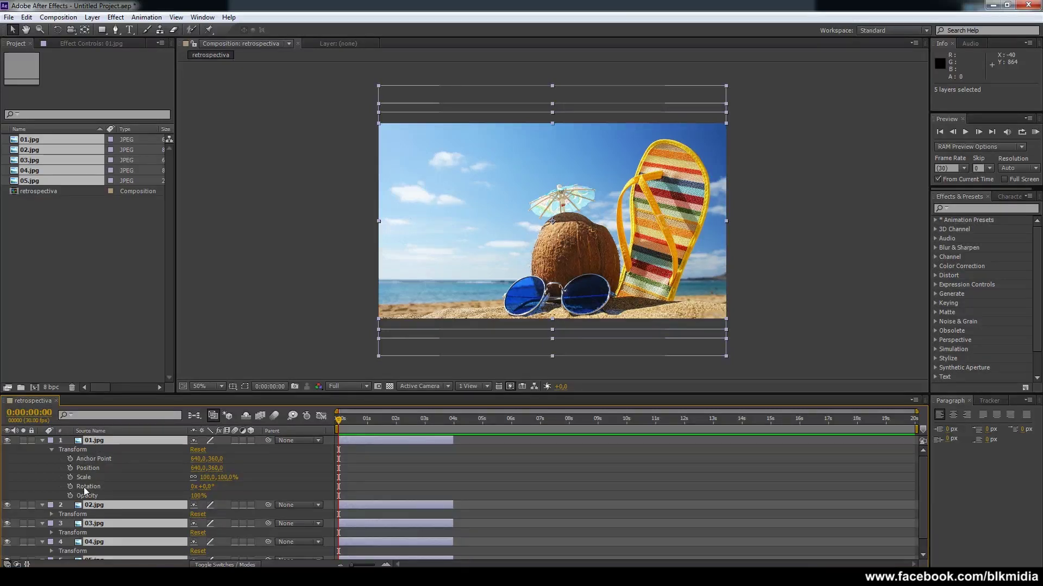
{"action": "left_click", "coordinate": [78, 478]}
{"action": "left_click", "coordinate": [70, 477]}
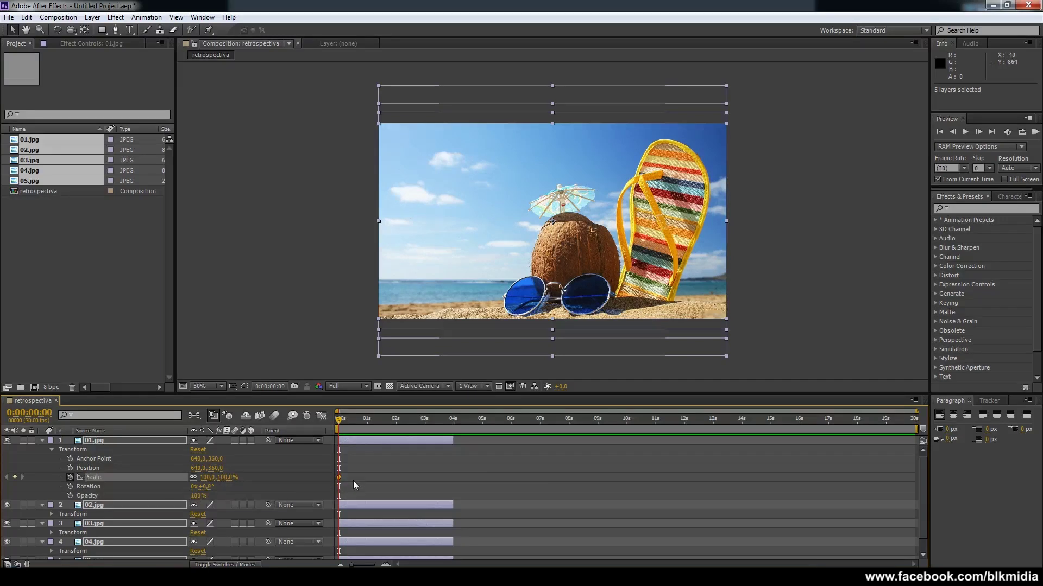
{"action": "mouse_move", "coordinate": [339, 480]}
{"action": "left_click_drag", "start_coordinate": [338, 423], "coordinate": [452, 431]}
{"action": "left_click", "coordinate": [206, 478]}
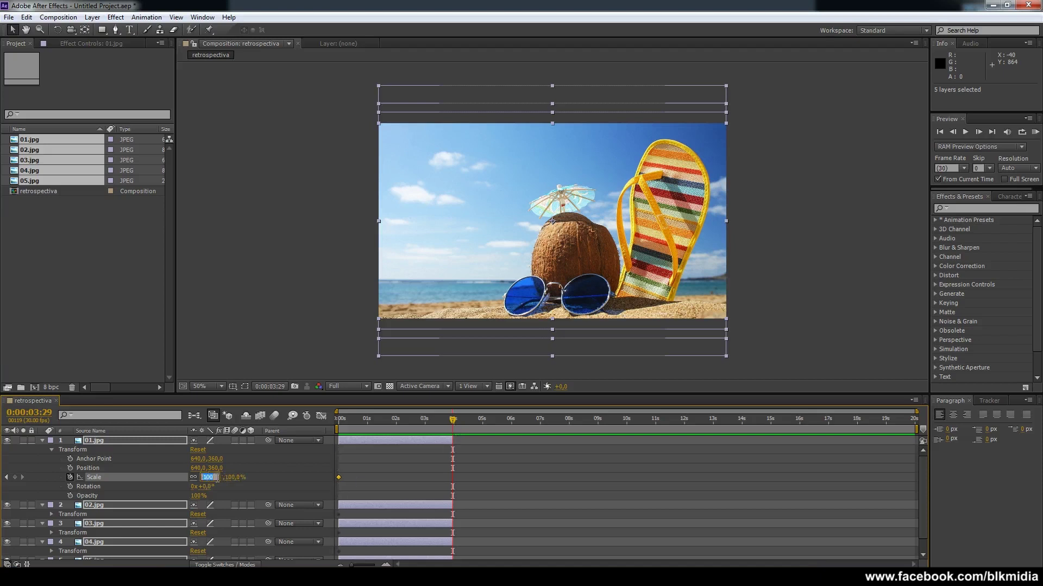
{"action": "type", "text": "110"}
{"action": "key", "text": "Return"}
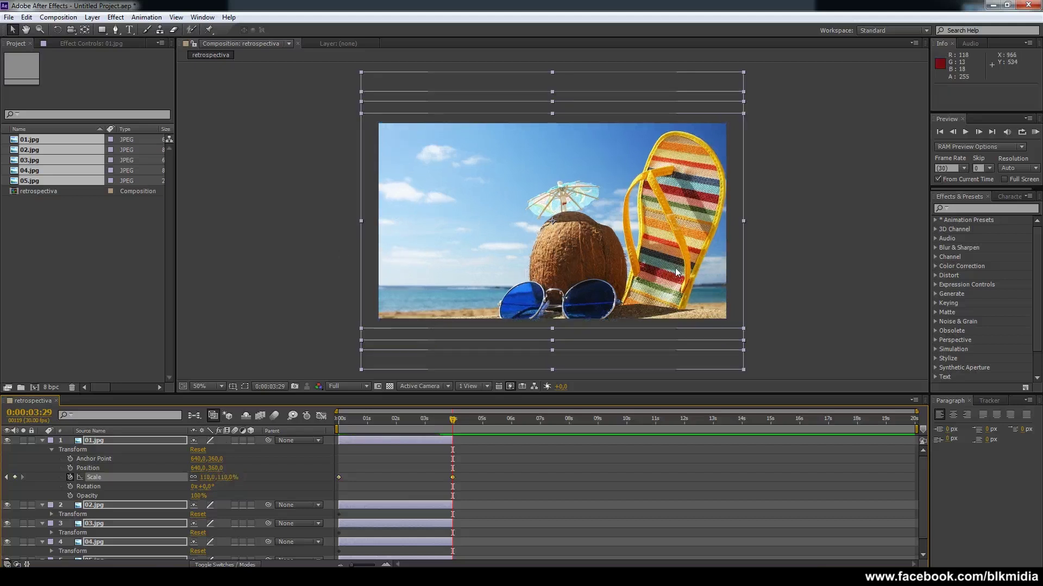
Scrub to check the 01.jpg zoom, return to the start, and select all photo layers
{"action": "mouse_move", "coordinate": [424, 420]}
{"action": "left_mouse_down"}
{"action": "mouse_move", "coordinate": [371, 421]}
{"action": "mouse_move", "coordinate": [459, 419]}
{"action": "left_mouse_up"}
{"action": "key", "text": "Home"}
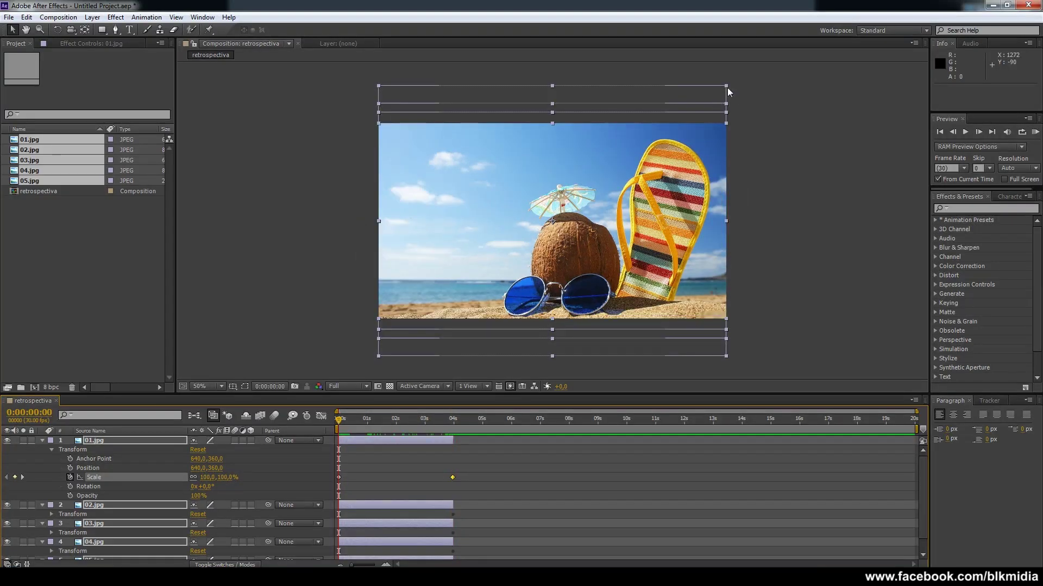
{"action": "left_click_drag", "start_coordinate": [343, 421], "coordinate": [437, 419]}
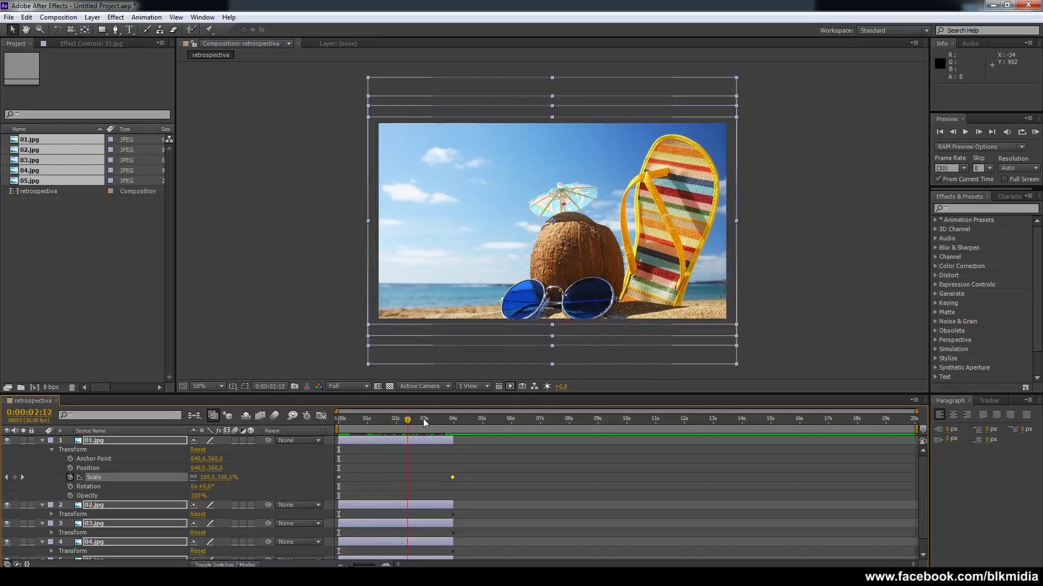
{"action": "key", "text": "Home"}
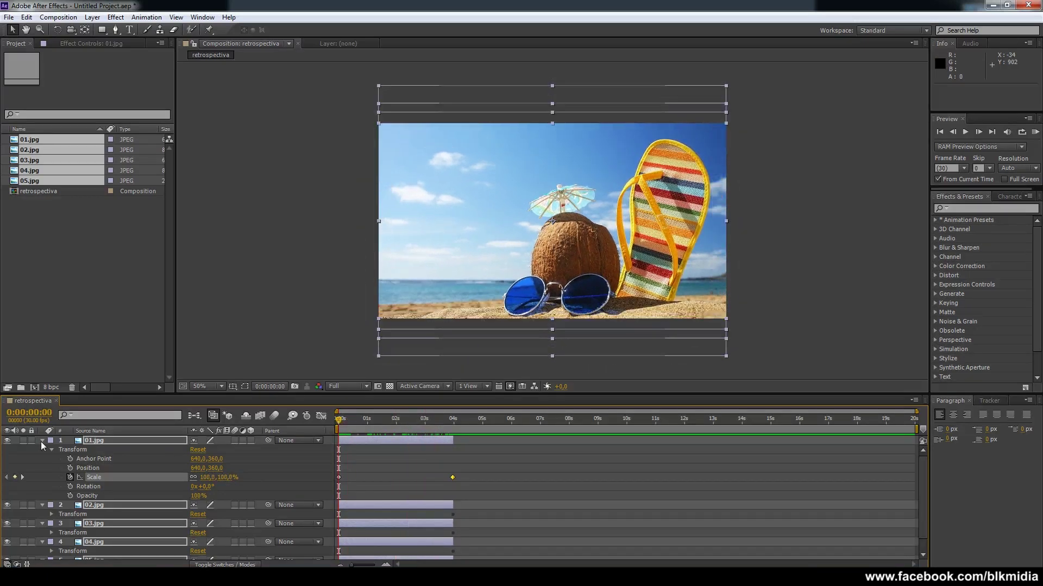
{"action": "key", "text": "ctrl+a"}
{"action": "left_click", "coordinate": [41, 442]}
{"action": "right_click", "coordinate": [132, 460]}
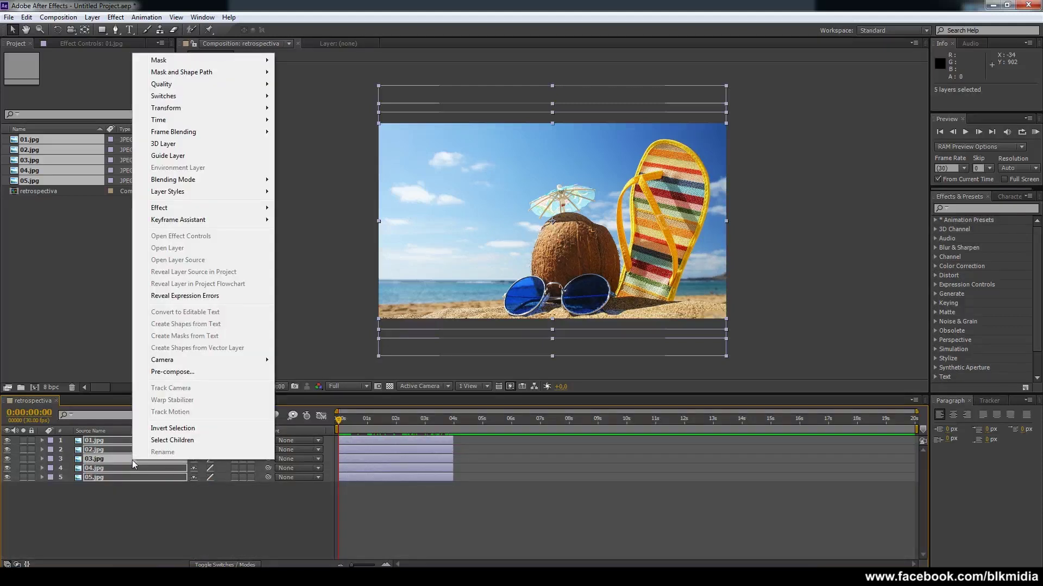
Sequence the layers with a 1:00 overlap and the Dissolve Front Layer transition
{"action": "mouse_move", "coordinate": [255, 220]}
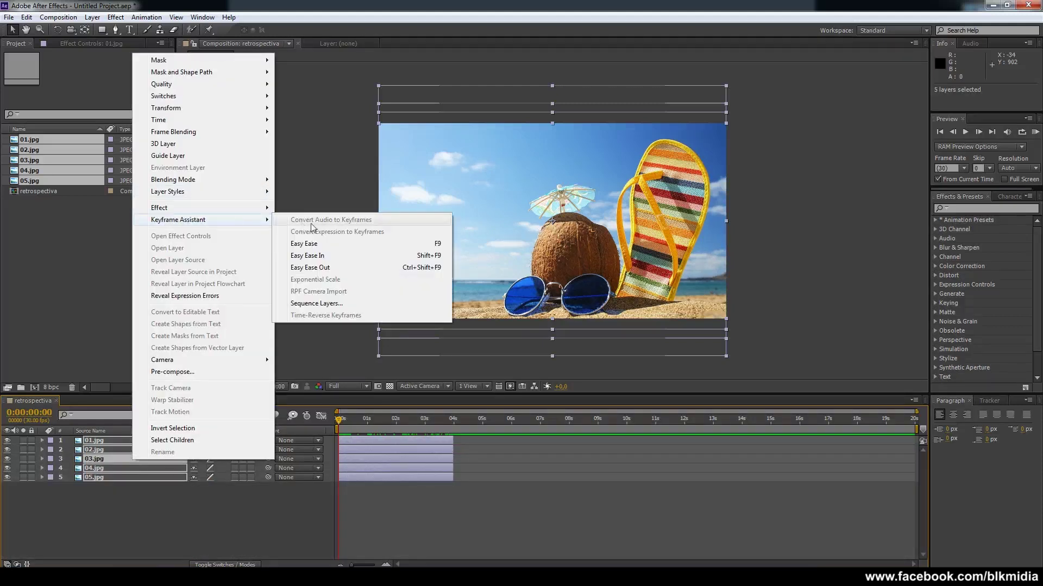
{"action": "left_click", "coordinate": [341, 304]}
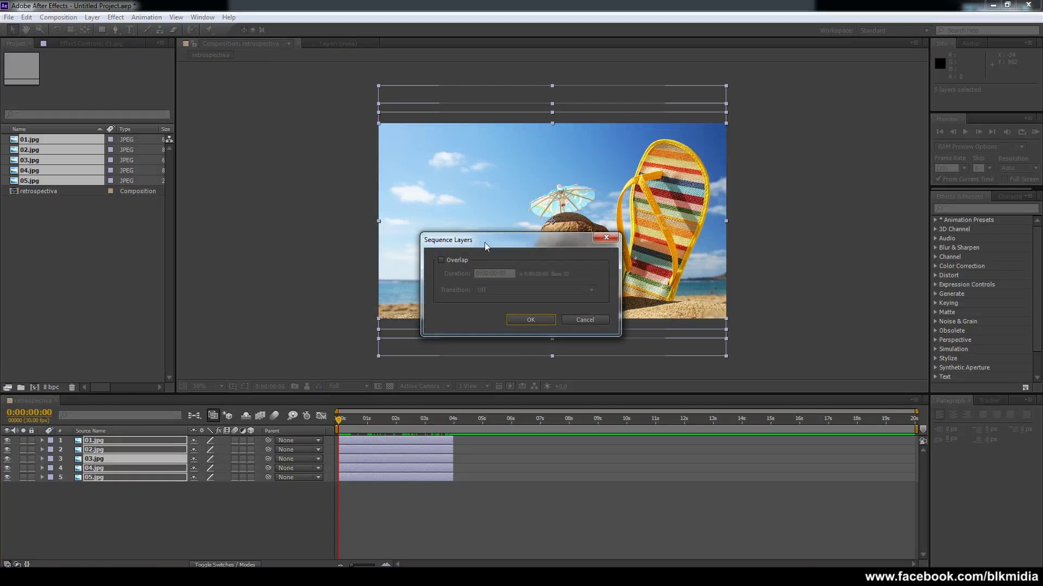
{"action": "left_click", "coordinate": [458, 259]}
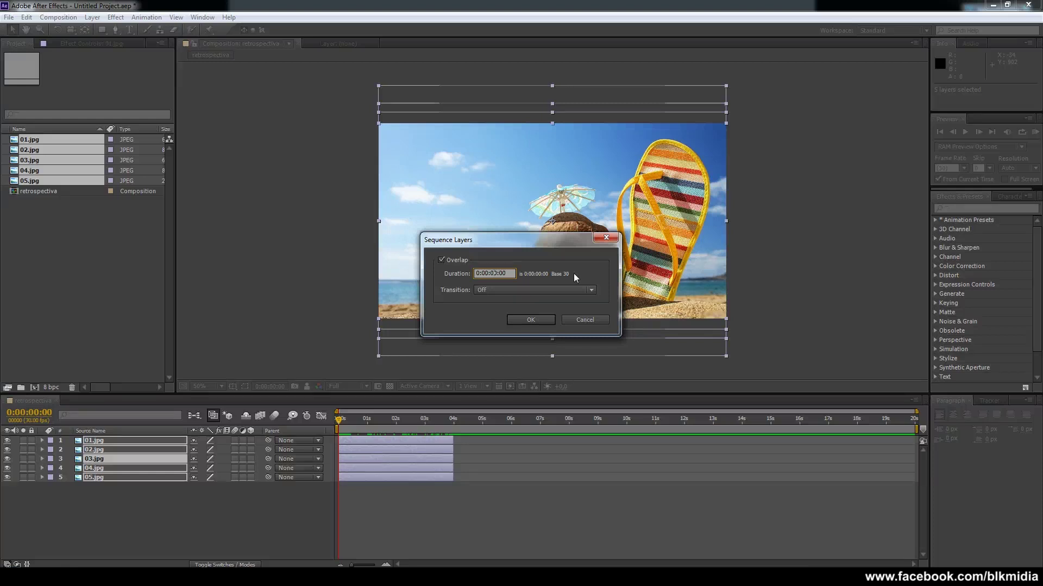
{"action": "type", "text": "100"}
{"action": "left_click", "coordinate": [538, 289]}
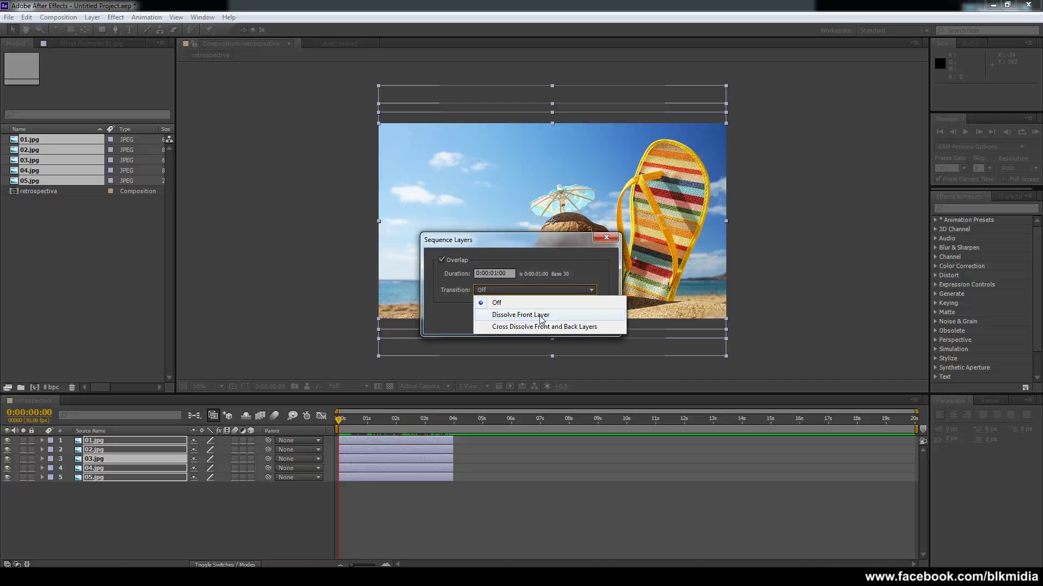
{"action": "left_click", "coordinate": [541, 317]}
{"action": "left_click", "coordinate": [540, 319]}
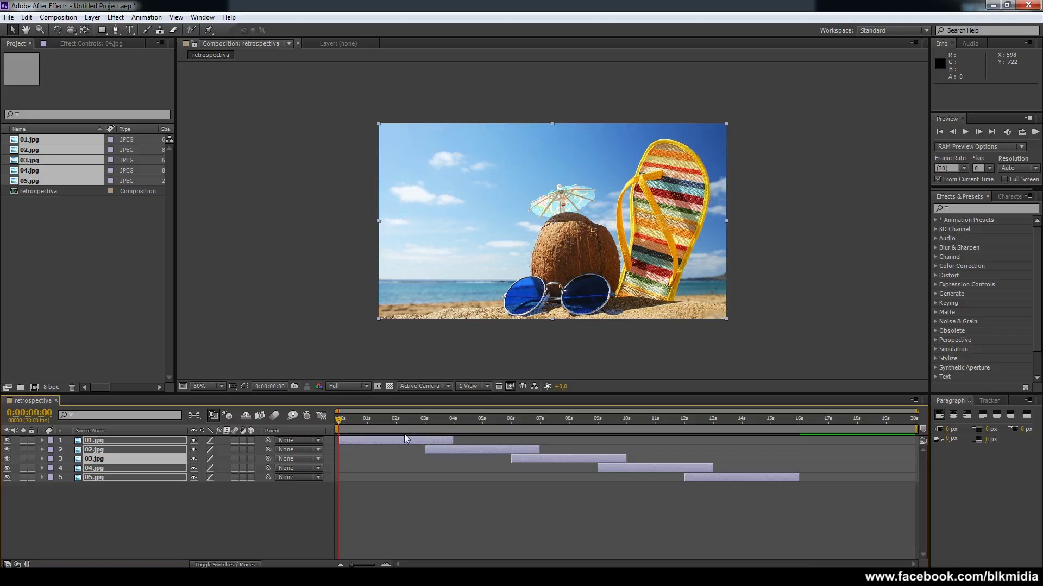
{"action": "left_click_drag", "start_coordinate": [347, 419], "coordinate": [580, 427]}
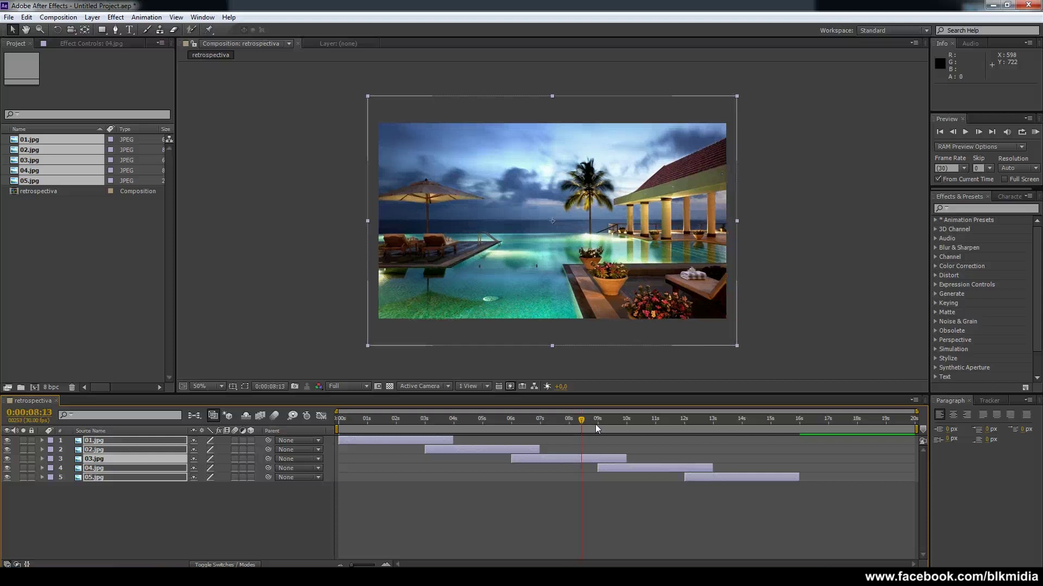
{"action": "left_click_drag", "start_coordinate": [580, 427], "coordinate": [617, 425]}
{"action": "left_click", "coordinate": [172, 523]}
{"action": "key", "text": "Home"}
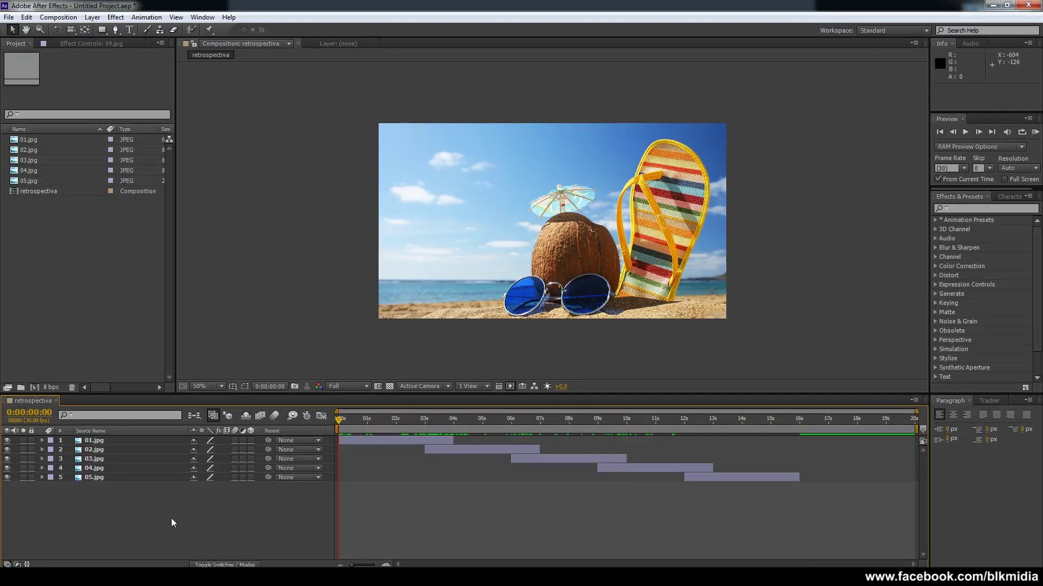
{"action": "mouse_move", "coordinate": [347, 415]}
{"action": "left_mouse_down"}
{"action": "mouse_move", "coordinate": [452, 428]}
{"action": "mouse_move", "coordinate": [335, 431]}
{"action": "left_mouse_up"}
Import blk-intro.wav from Explorer and place it as layer 6 below 05.jpg
{"action": "key", "text": "alt+Tab"}
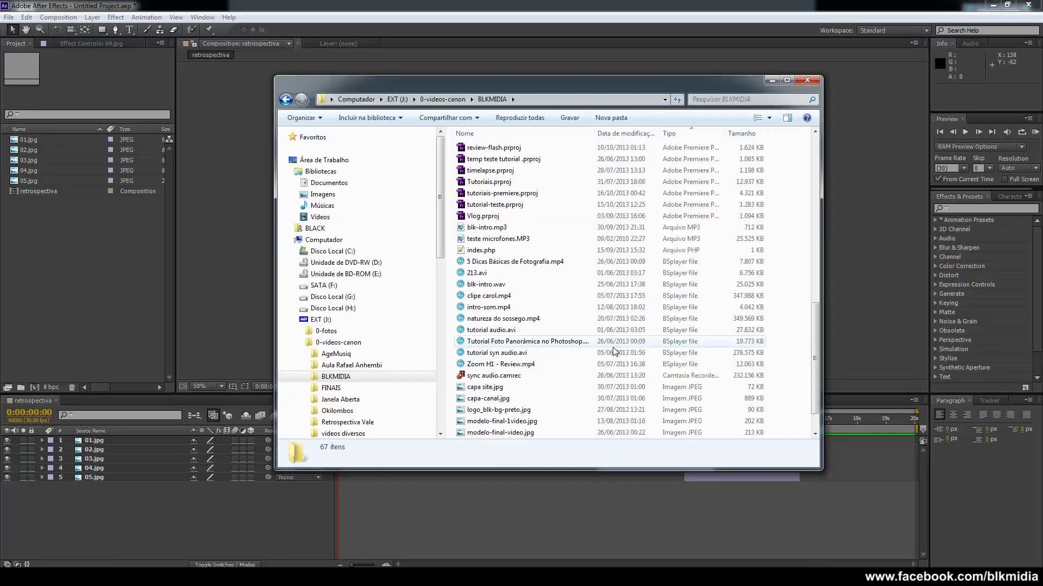
{"action": "left_click_drag", "start_coordinate": [492, 285], "coordinate": [96, 291]}
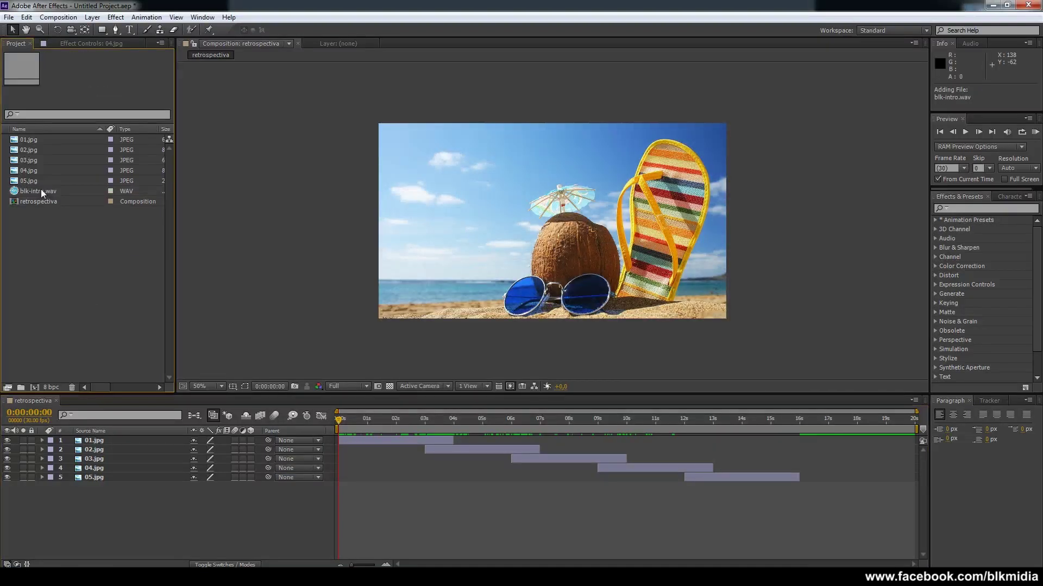
{"action": "left_click_drag", "start_coordinate": [42, 190], "coordinate": [89, 514]}
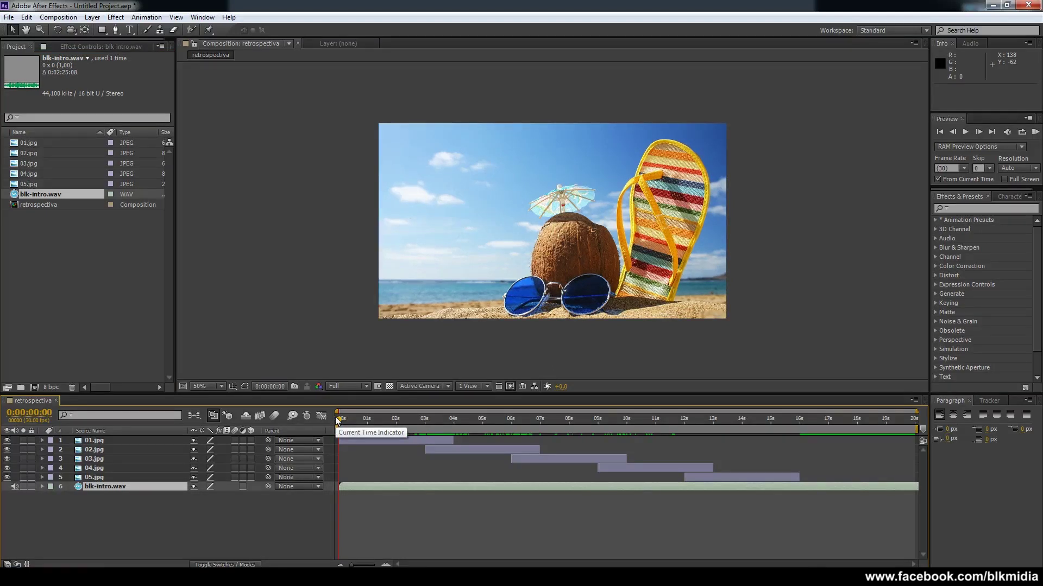
Preview the slideshow with audio, then set the current time to 0:00:16:20
{"action": "key", "text": "KP_0"}
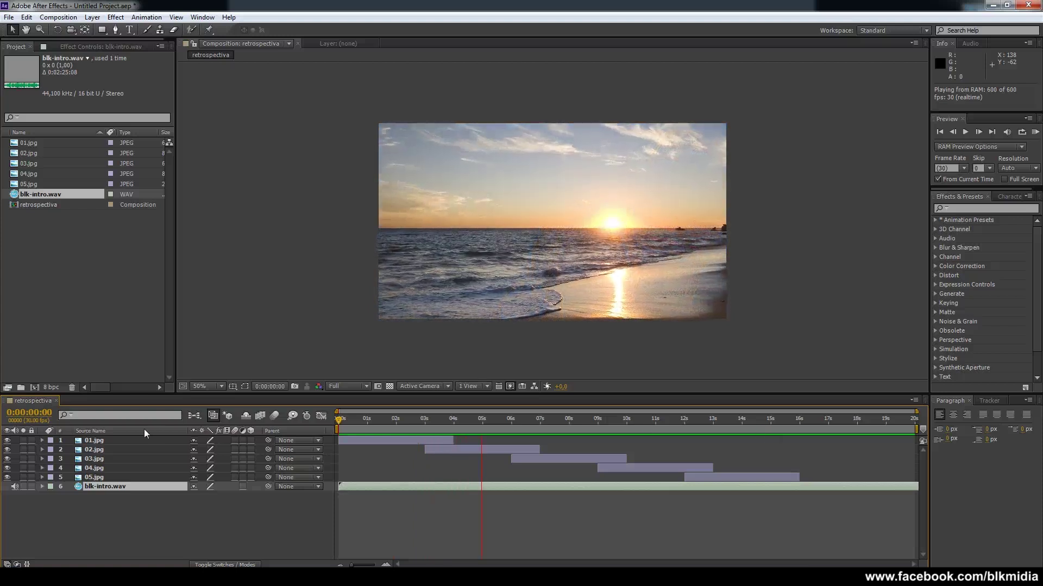
{"action": "key", "text": "space"}
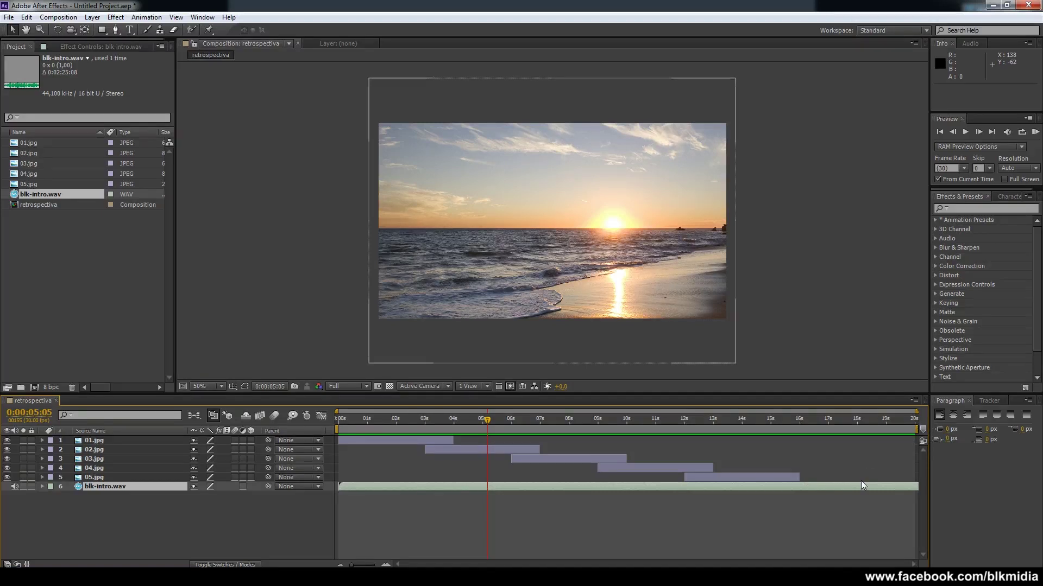
{"action": "left_click", "coordinate": [798, 421]}
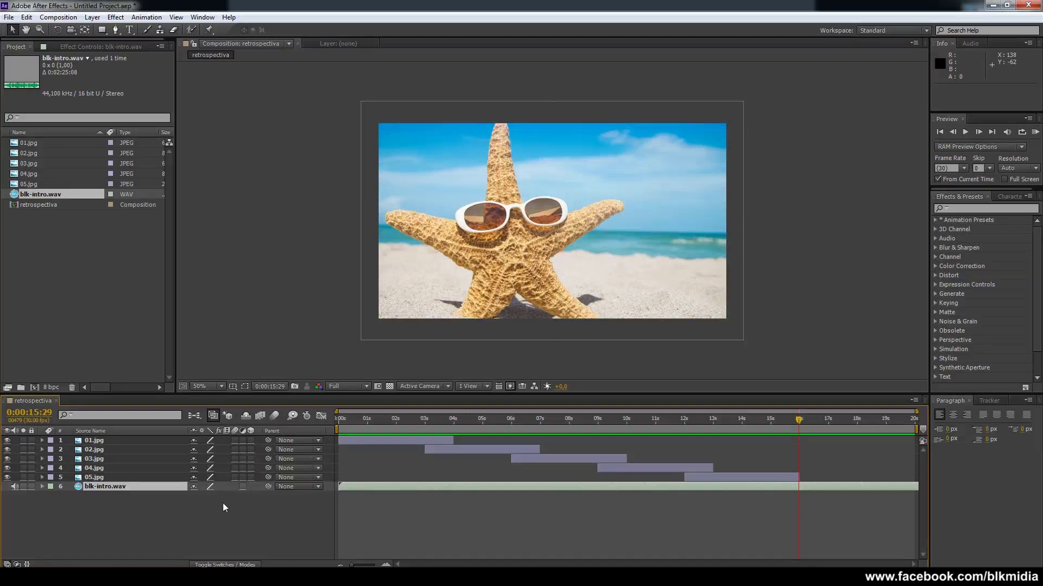
{"action": "left_click", "coordinate": [818, 419]}
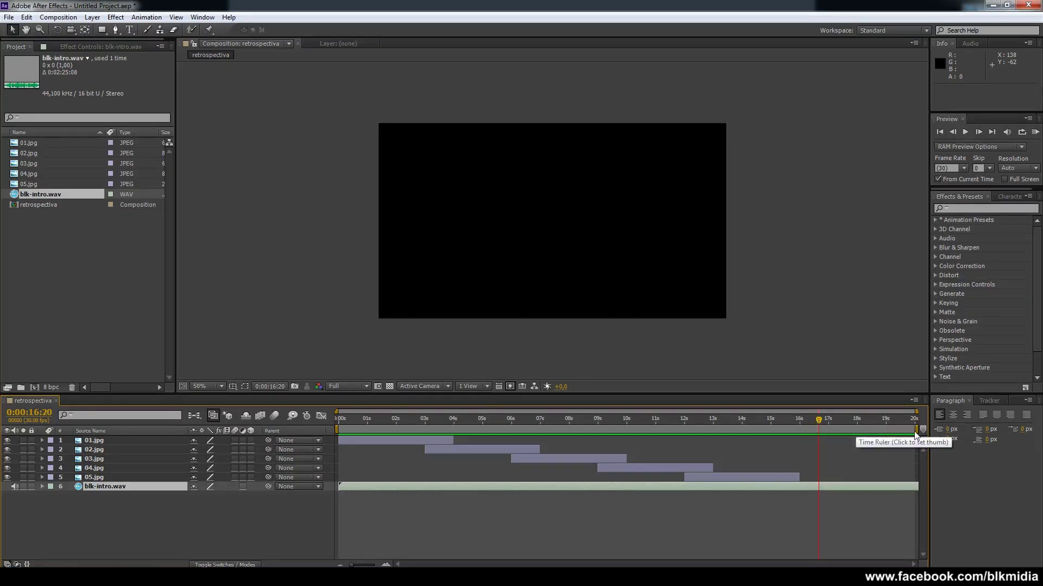
End the work area at 0:00:15:29 and trim the comp to it
{"action": "left_click_drag", "start_coordinate": [916, 430], "coordinate": [807, 434]}
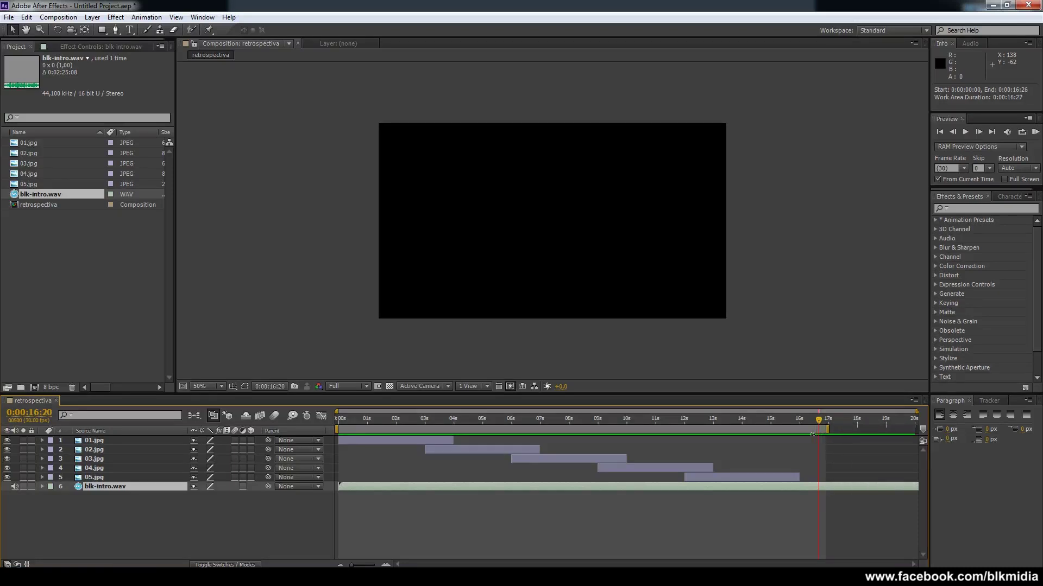
{"action": "left_click_drag", "start_coordinate": [807, 433], "coordinate": [801, 436]}
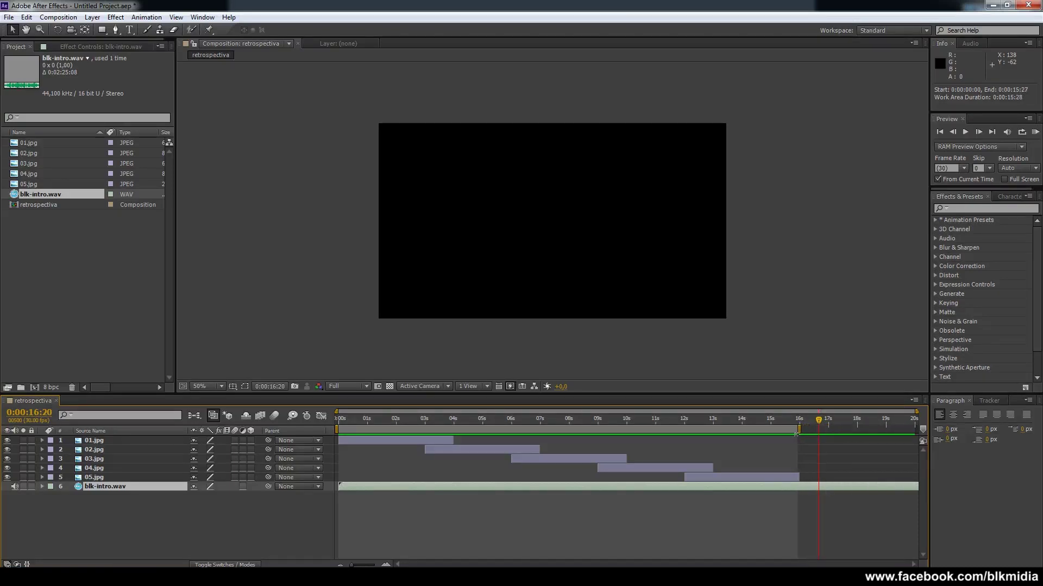
{"action": "left_click_drag", "start_coordinate": [802, 436], "coordinate": [801, 433]}
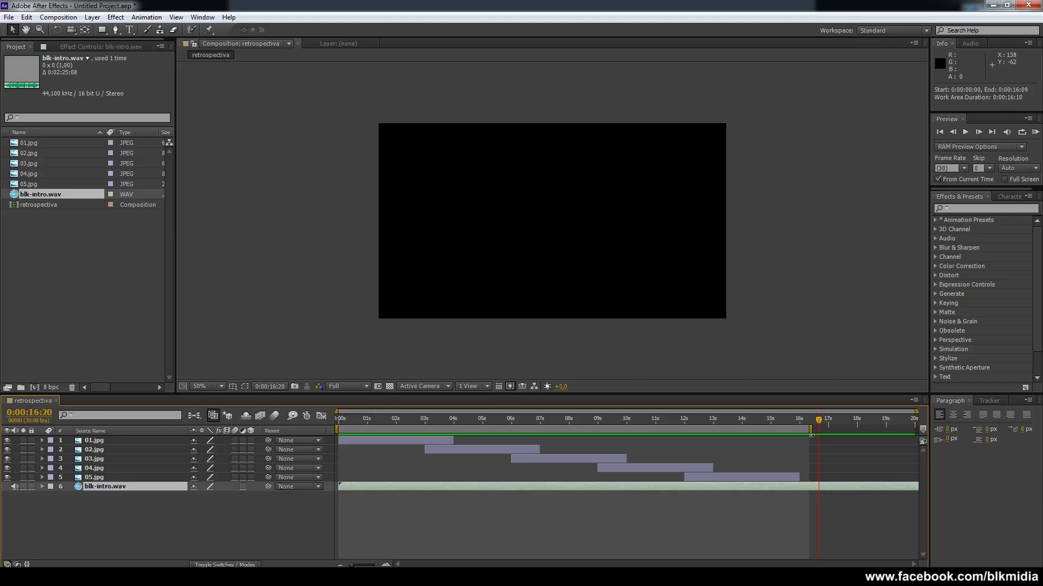
{"action": "right_click", "coordinate": [781, 433]}
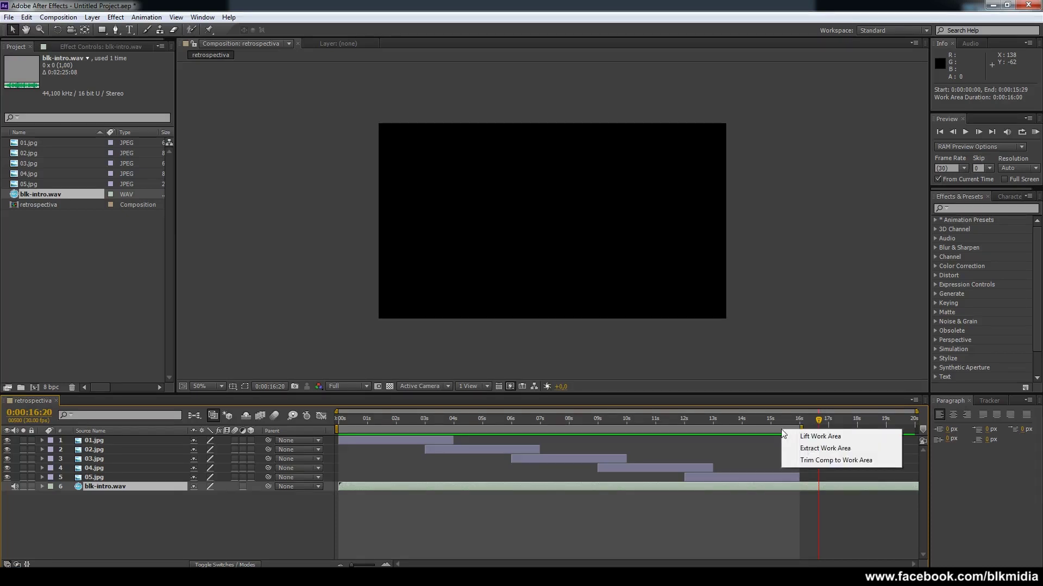
{"action": "left_click", "coordinate": [827, 461]}
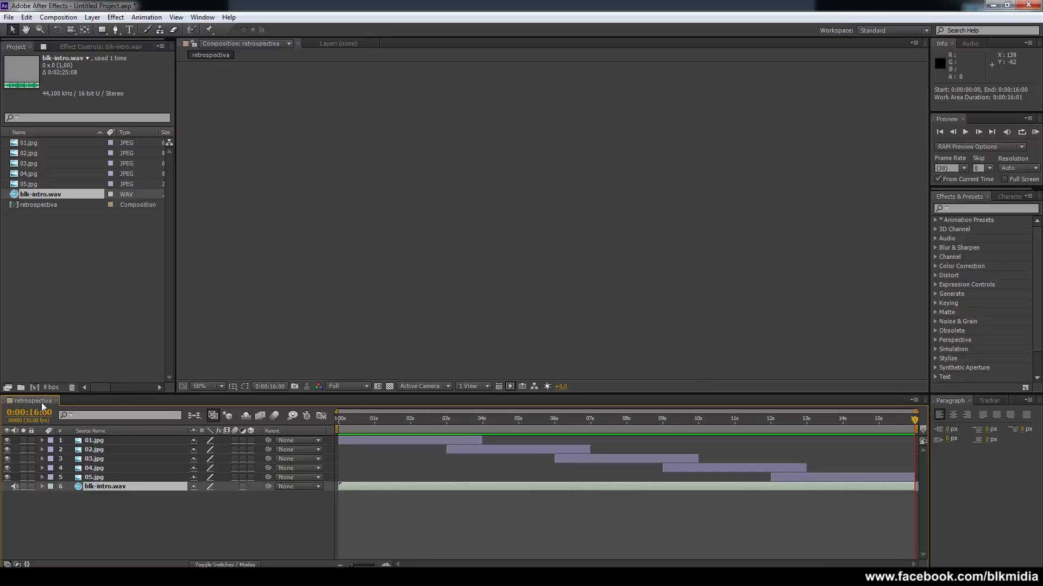
Queue retrospectiva for rendering with Best Settings and open its Lossless output module
{"action": "left_click", "coordinate": [64, 17]}
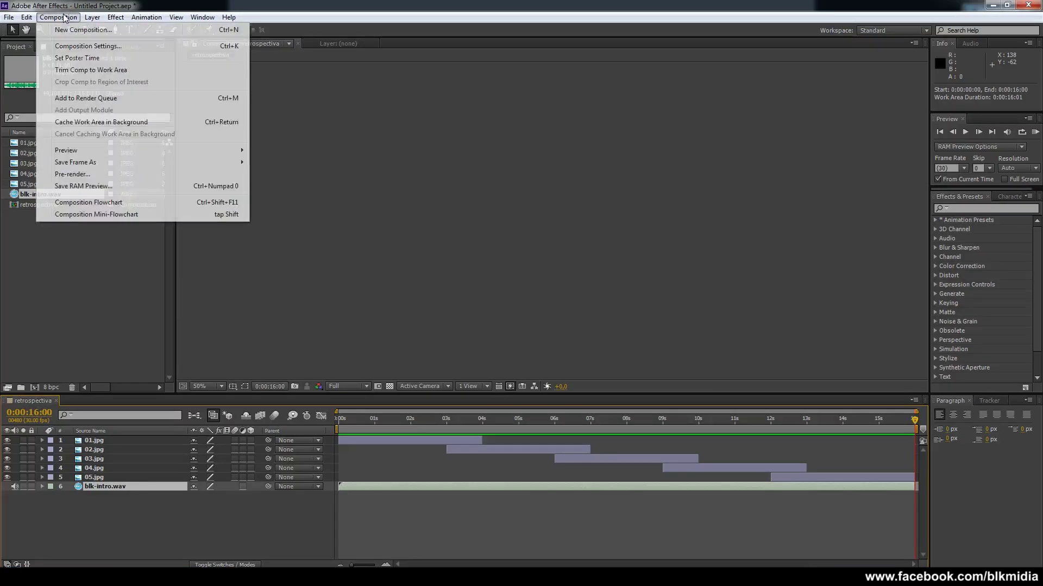
{"action": "left_click", "coordinate": [122, 100]}
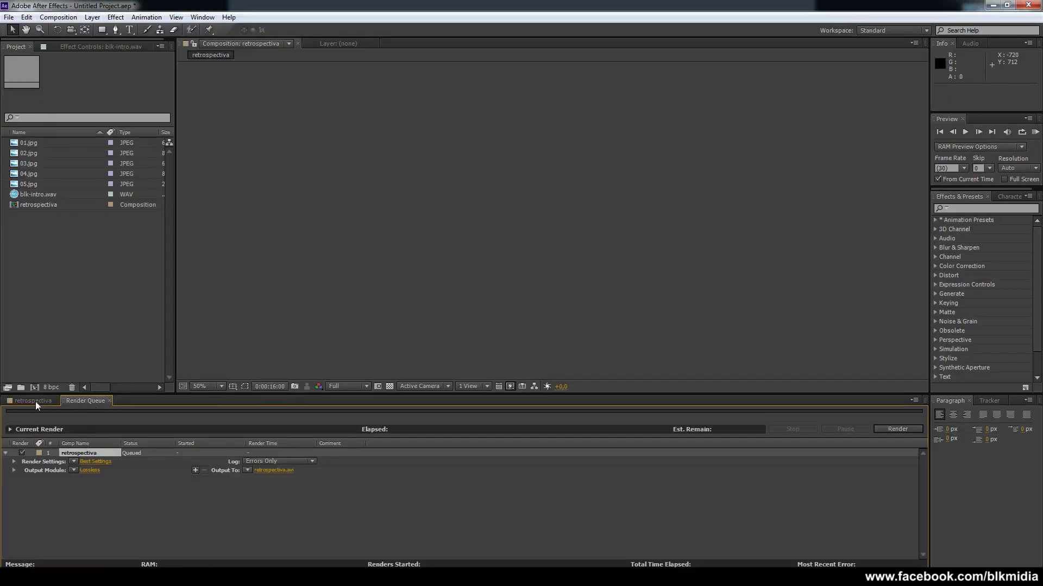
{"action": "left_click", "coordinate": [73, 462]}
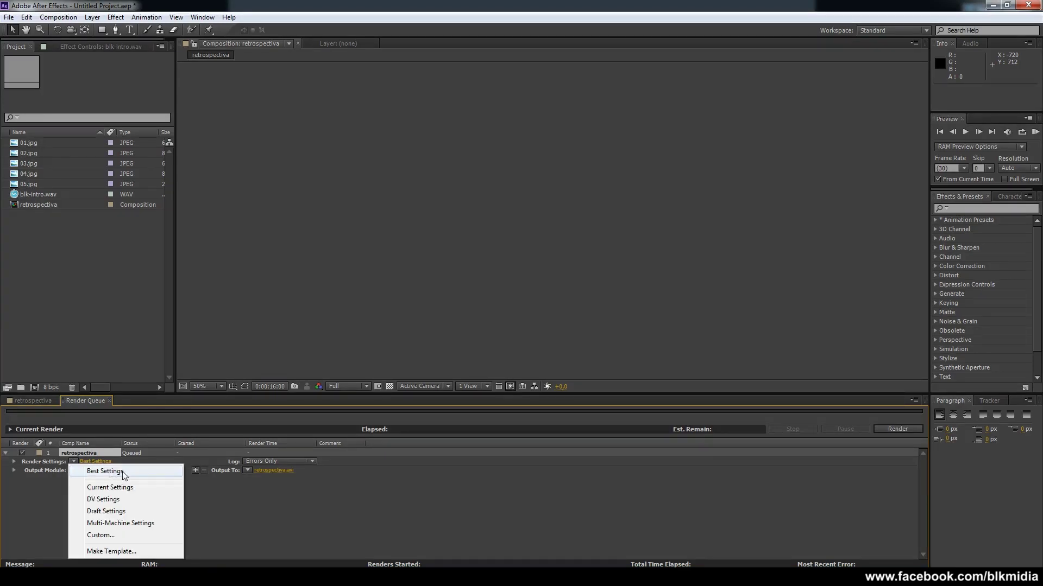
{"action": "left_click", "coordinate": [98, 472]}
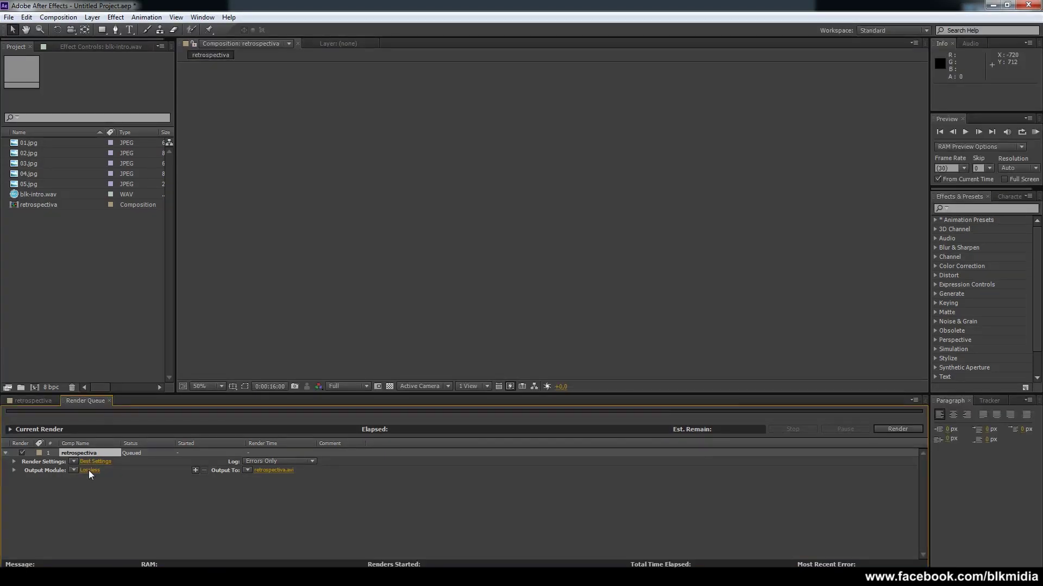
{"action": "left_click", "coordinate": [89, 470]}
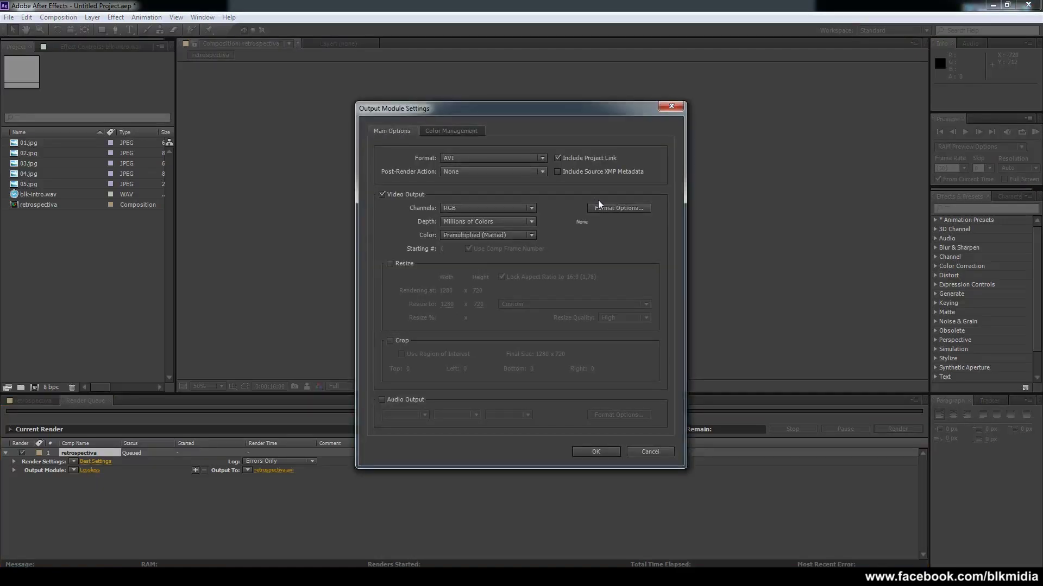
Set the output format to H.264 with an 8 Mbps target and 10 Mbps maximum bitrate
{"action": "left_click", "coordinate": [537, 157]}
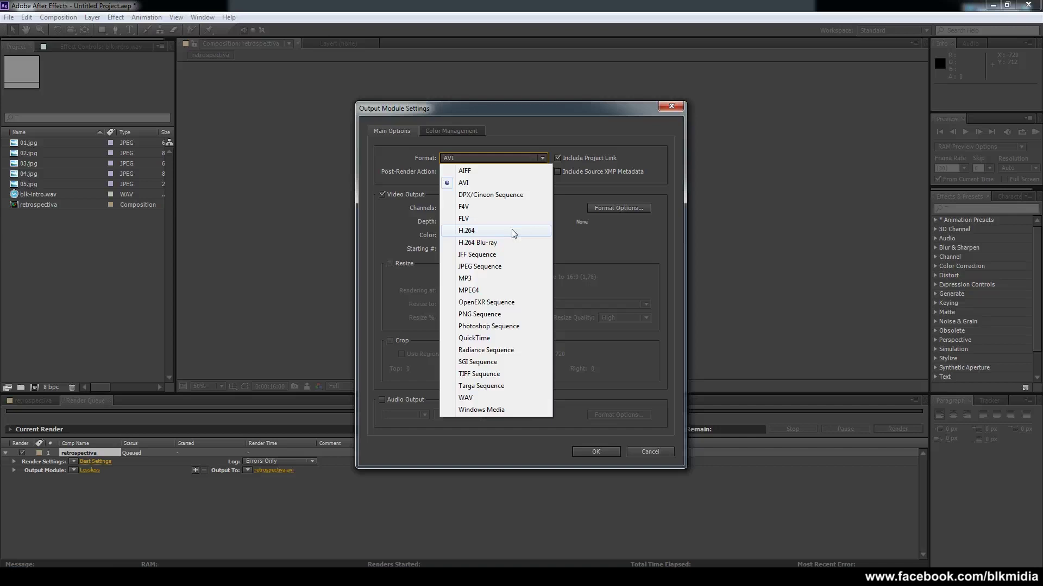
{"action": "left_click", "coordinate": [514, 232]}
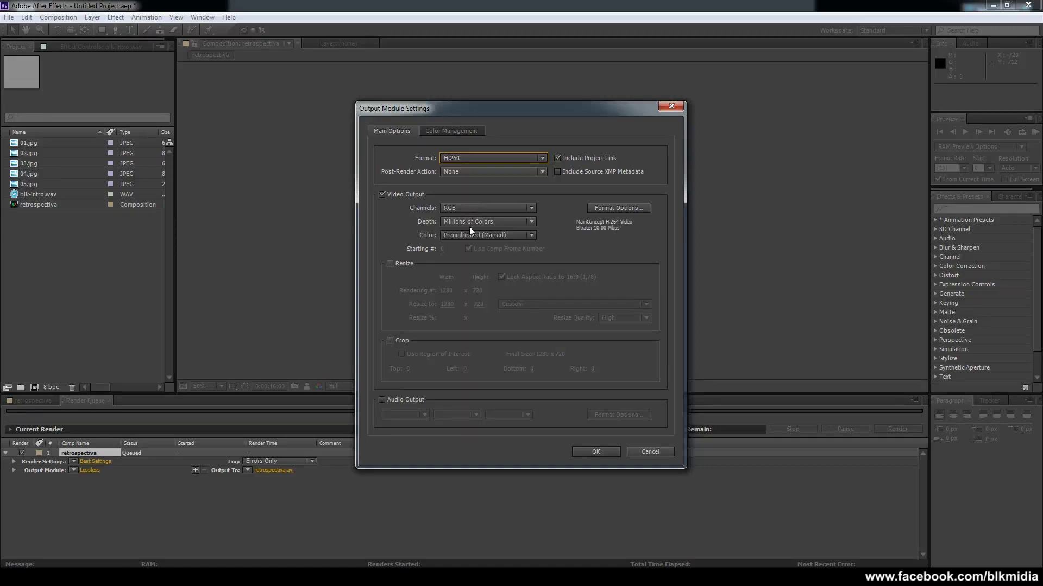
{"action": "left_click", "coordinate": [613, 209]}
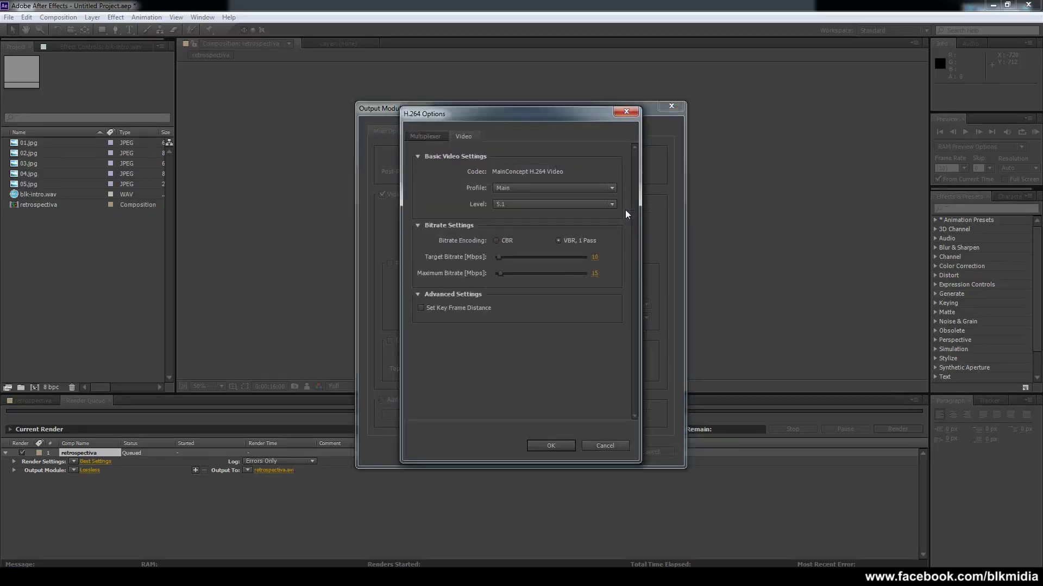
{"action": "left_click", "coordinate": [594, 257]}
{"action": "type", "text": "8"}
{"action": "left_click", "coordinate": [600, 274]}
{"action": "type", "text": "10"}
{"action": "key", "text": "Return"}
{"action": "left_click", "coordinate": [550, 444]}
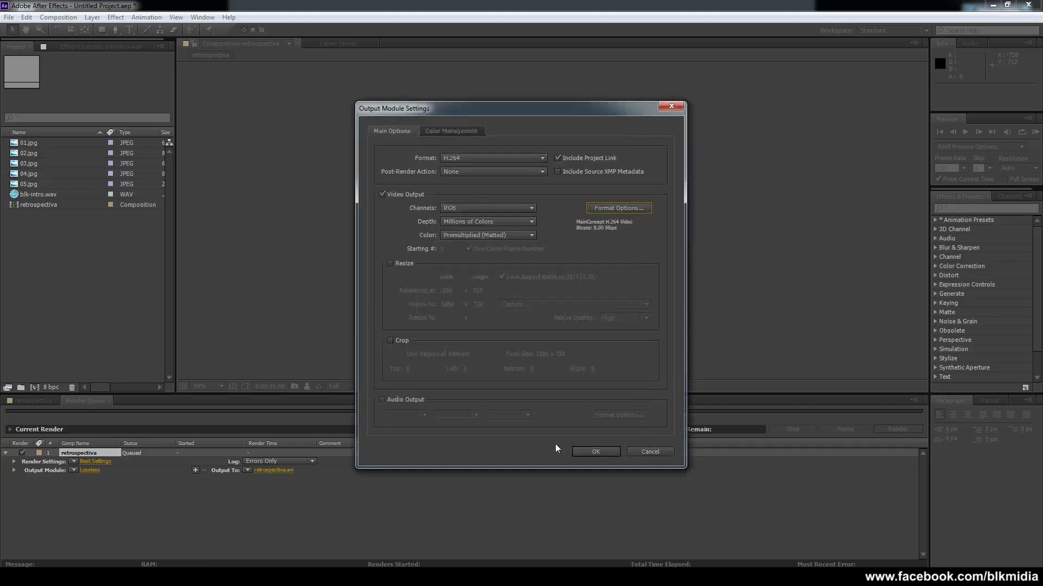
Enable audio output with a 320 kbps AAC bitrate and confirm the output module
{"action": "left_click", "coordinate": [382, 400]}
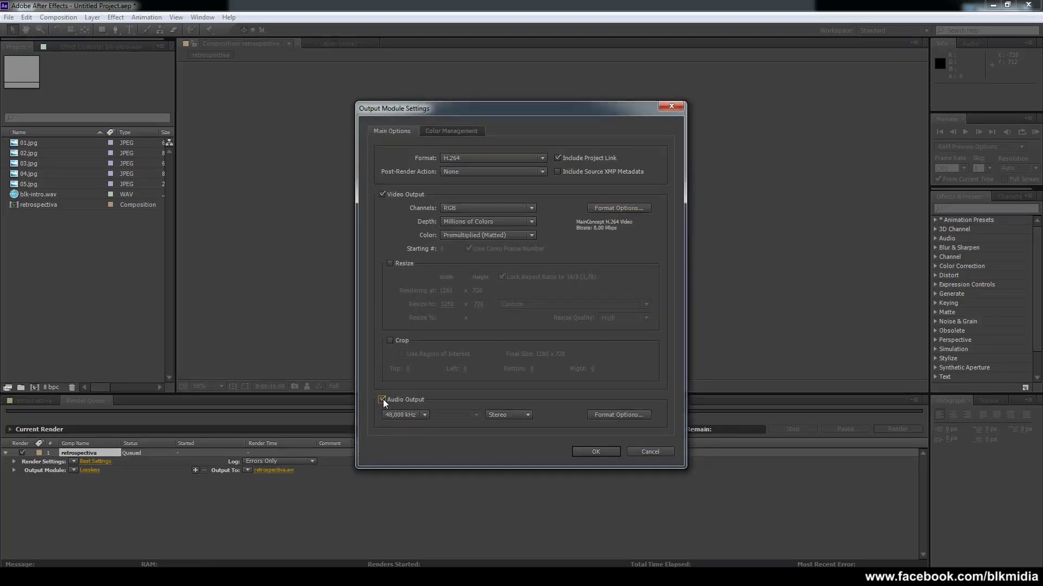
{"action": "left_click", "coordinate": [625, 415]}
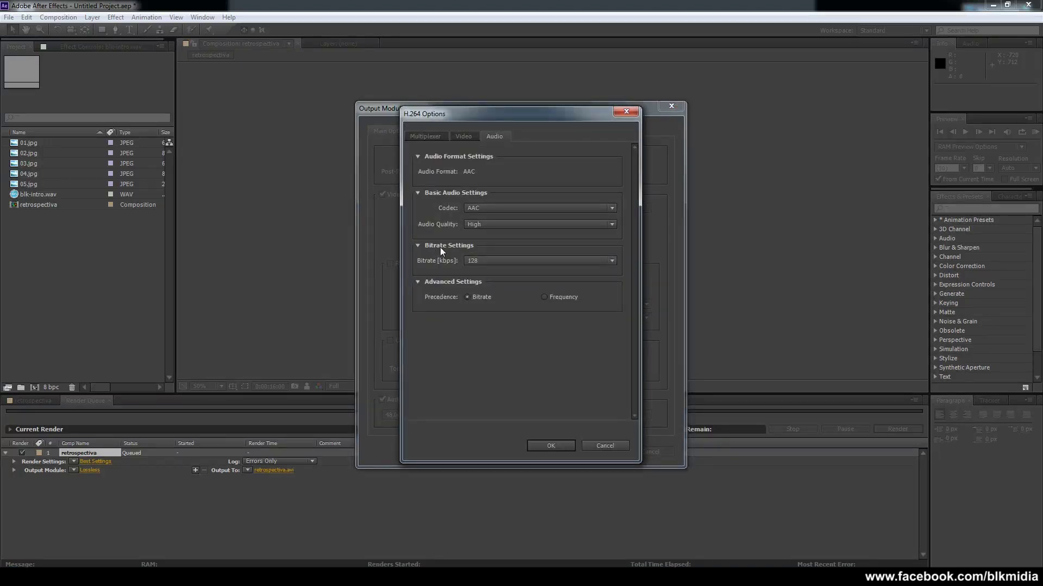
{"action": "left_click", "coordinate": [567, 261]}
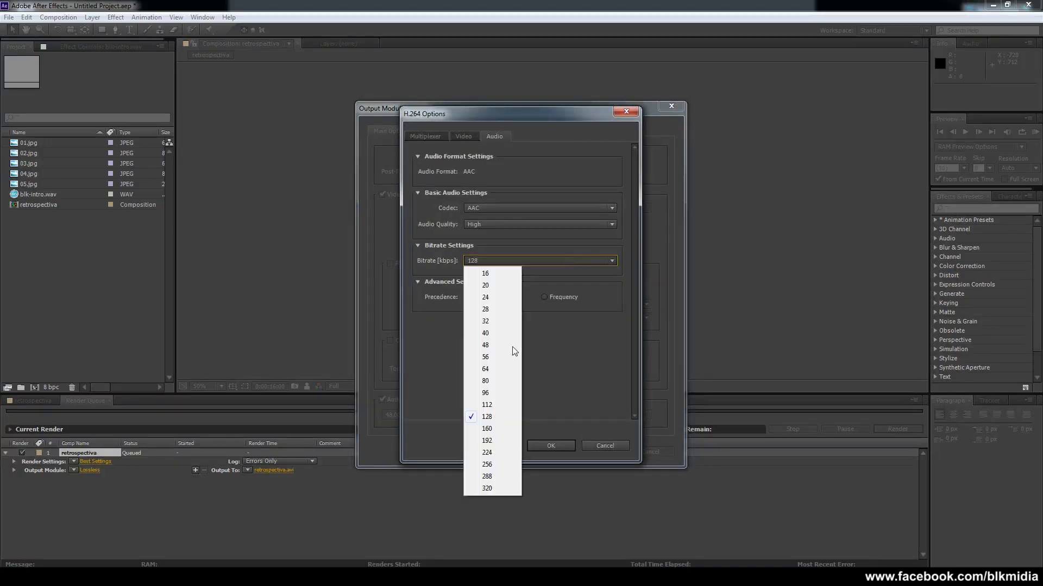
{"action": "left_click", "coordinate": [487, 489]}
{"action": "left_click", "coordinate": [568, 445]}
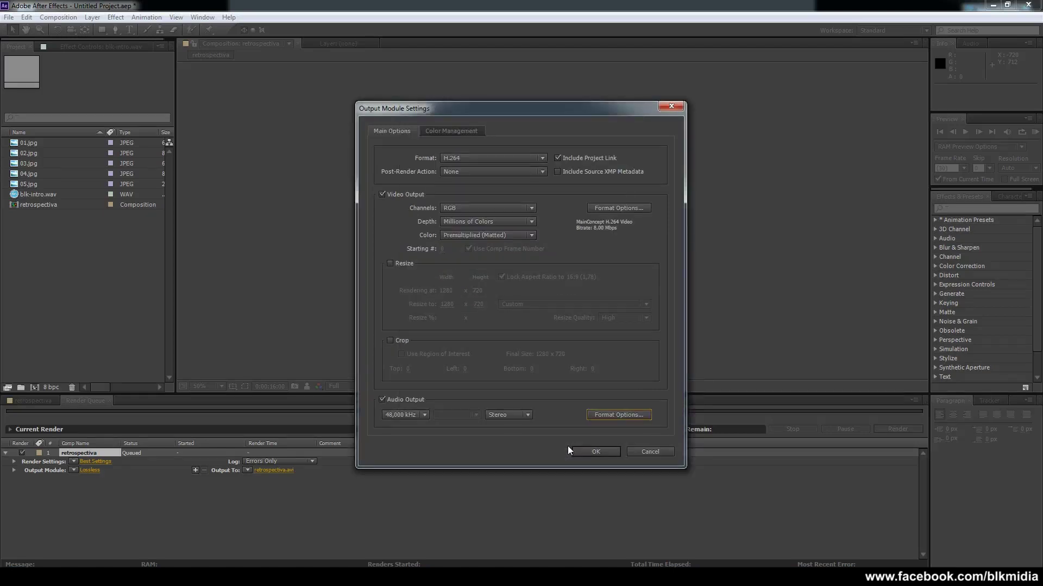
{"action": "key", "text": "Return"}
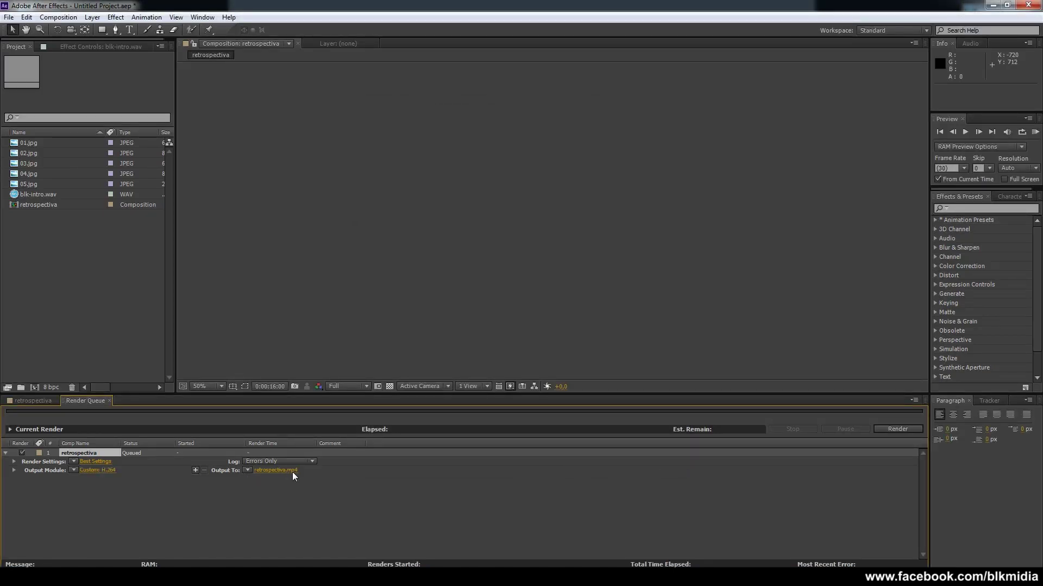
Save the output as retrospectiva.mp4 and start the render
{"action": "left_click", "coordinate": [292, 470]}
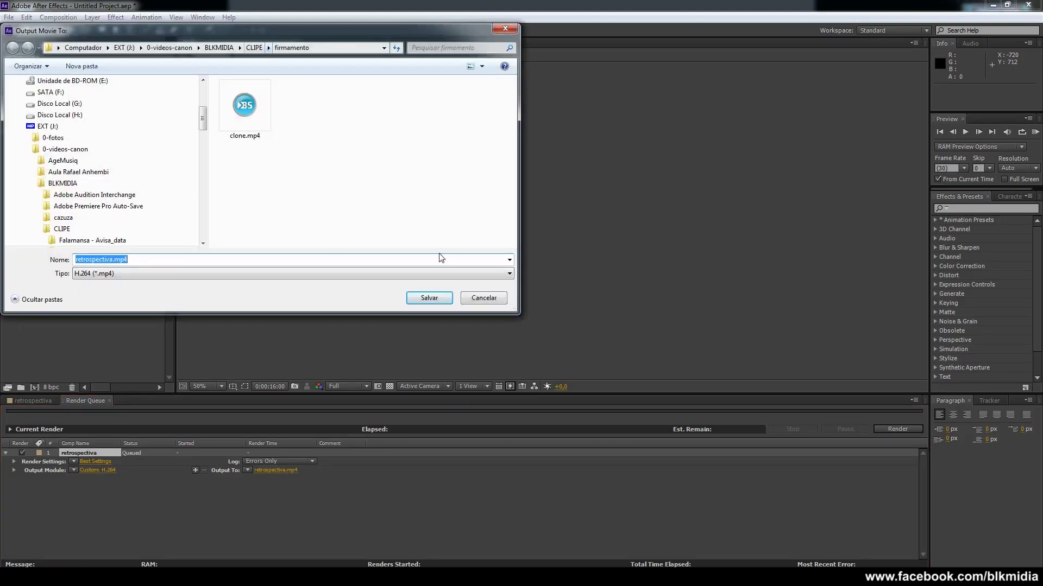
{"action": "left_click", "coordinate": [452, 303]}
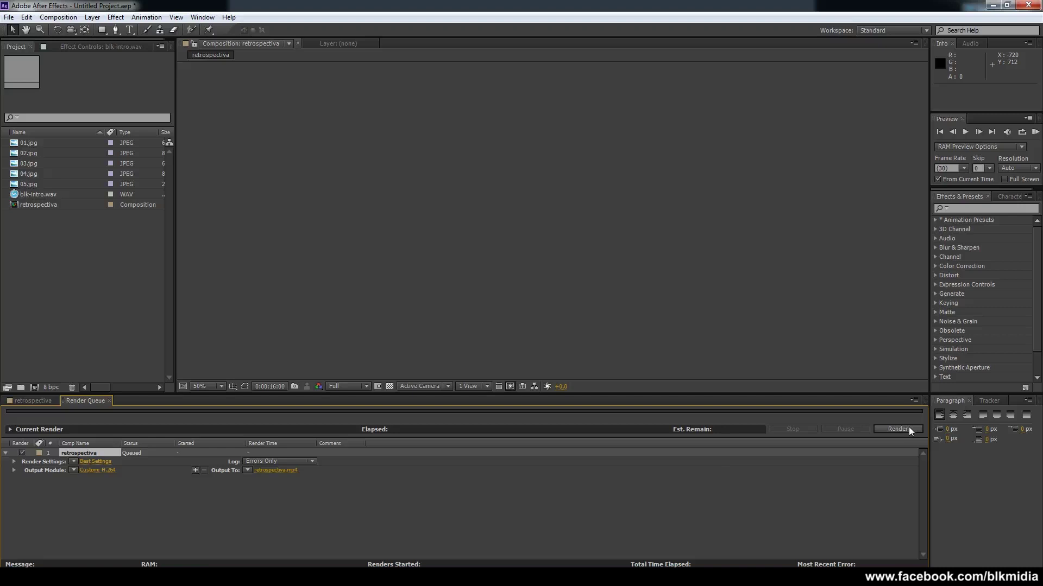
{"action": "left_click", "coordinate": [910, 429]}
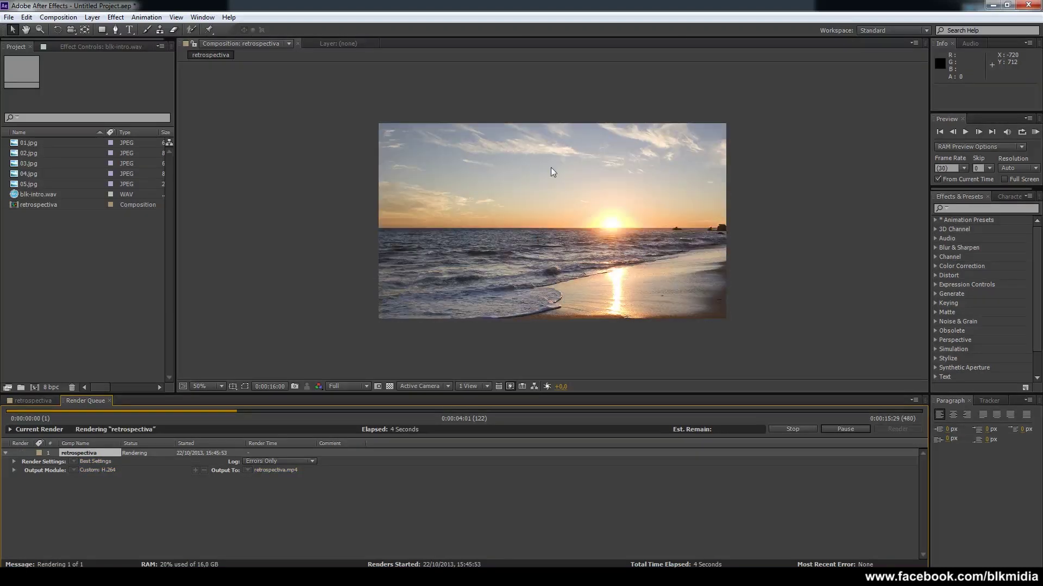